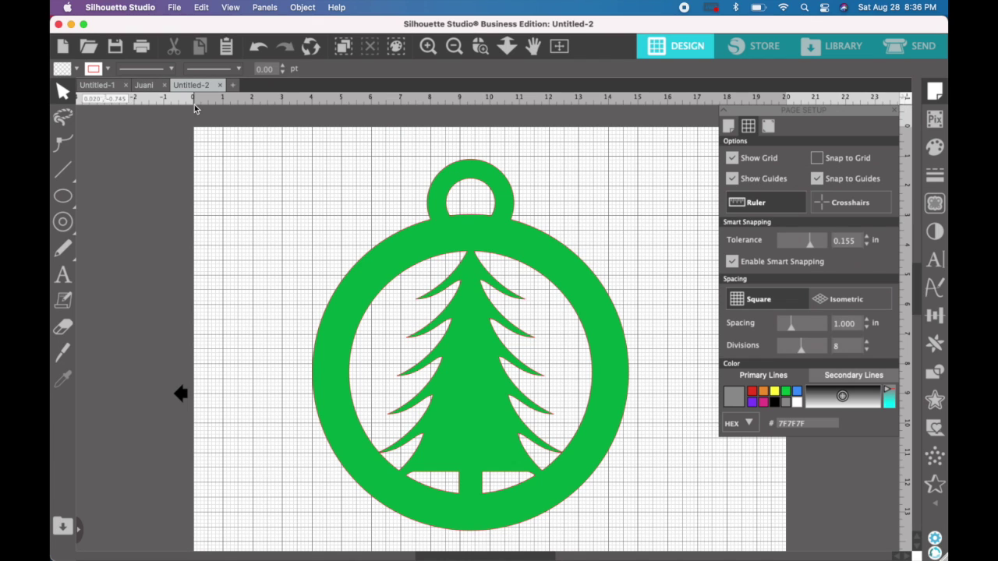
# Step: Draw a blue-outlined ellipse inside the ornament ring around the tree
pyautogui.moveTo(64, 198)
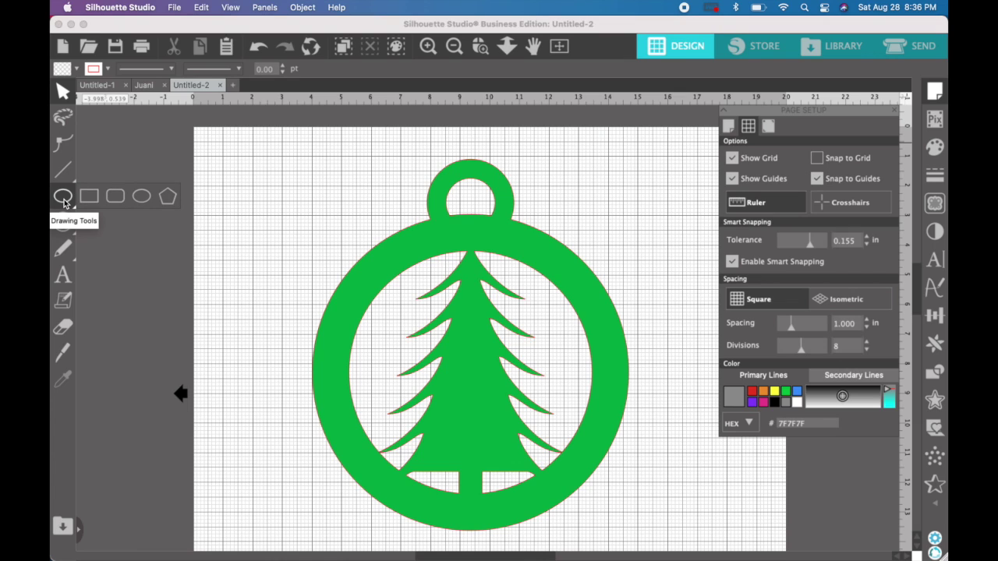
pyautogui.click(64, 199)
pyautogui.click(107, 69)
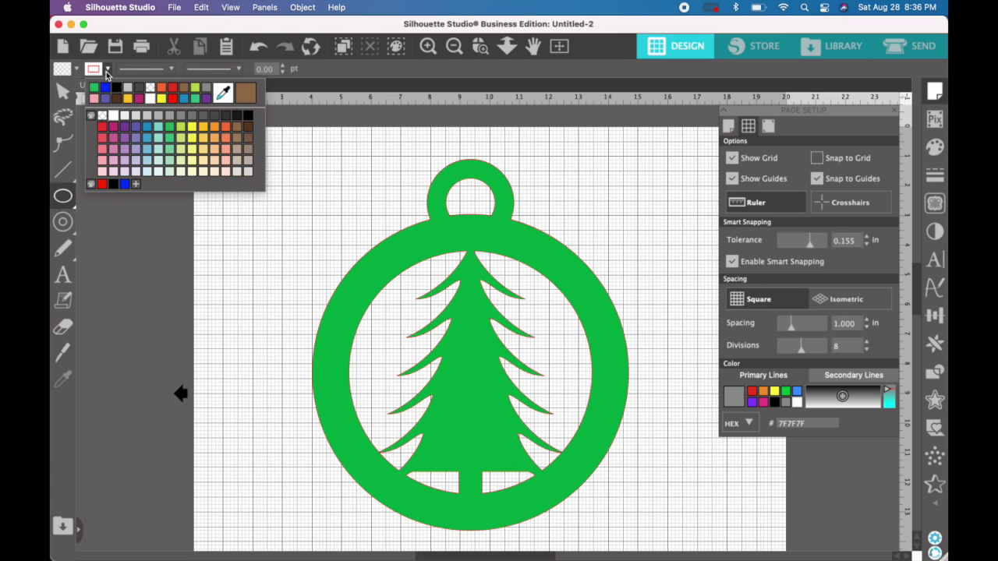
pyautogui.click(105, 90)
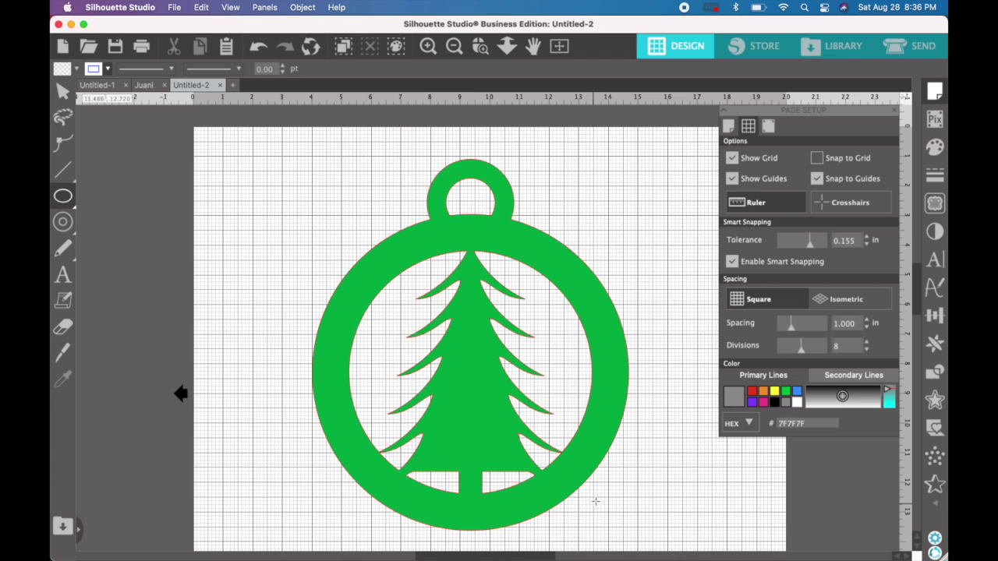
pyautogui.moveTo(592, 485); pyautogui.dragTo(347, 248)
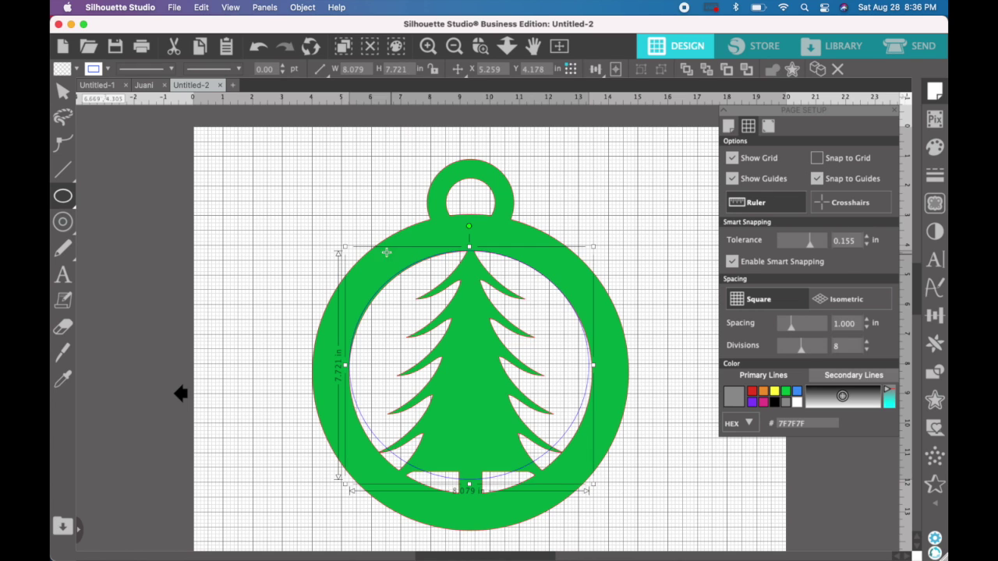
# Step: Enlarge the circle to about 8.57 by 8.19 in to fill the ring opening
pyautogui.click(63, 92)
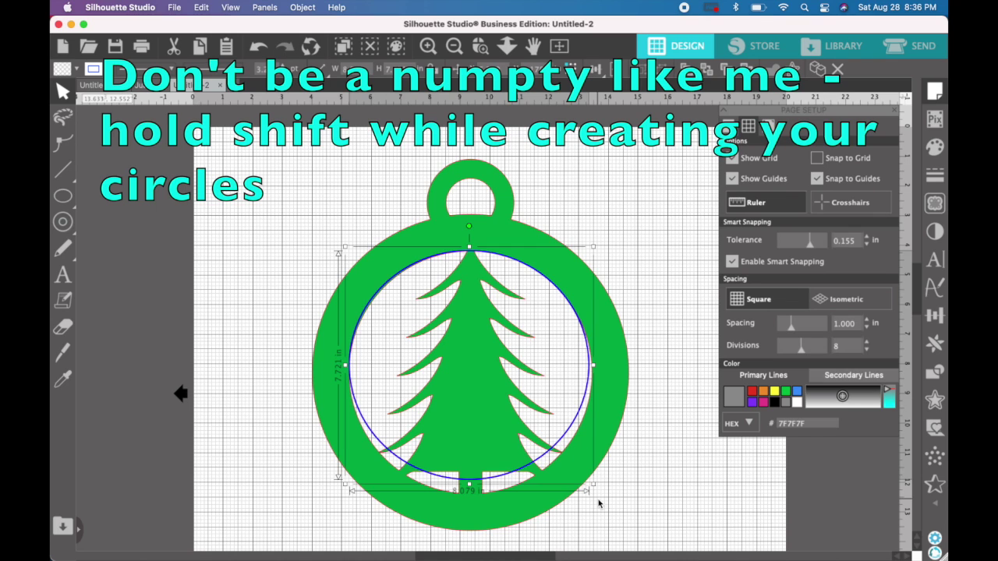
pyautogui.moveTo(592, 484); pyautogui.dragTo(590, 495)
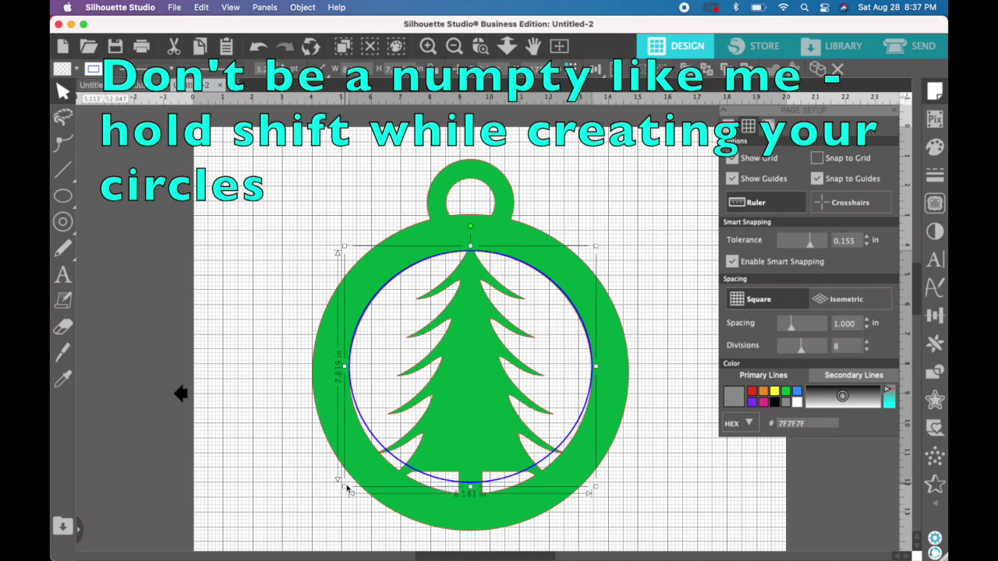
pyautogui.moveTo(344, 488); pyautogui.dragTo(337, 504)
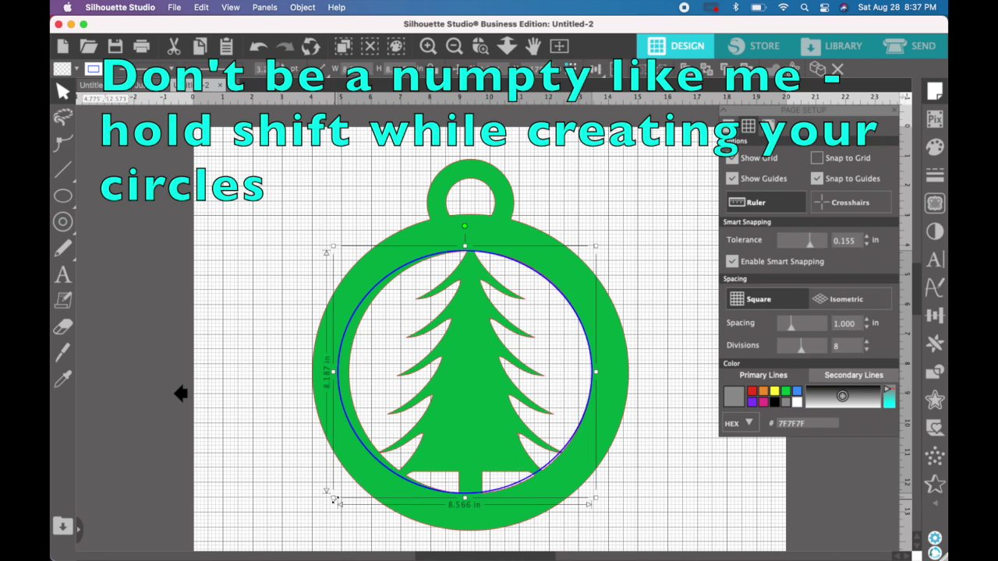
# Step: Draw an even 8.216 in circle snapped to the ring's inner edge
pyautogui.click(335, 500)
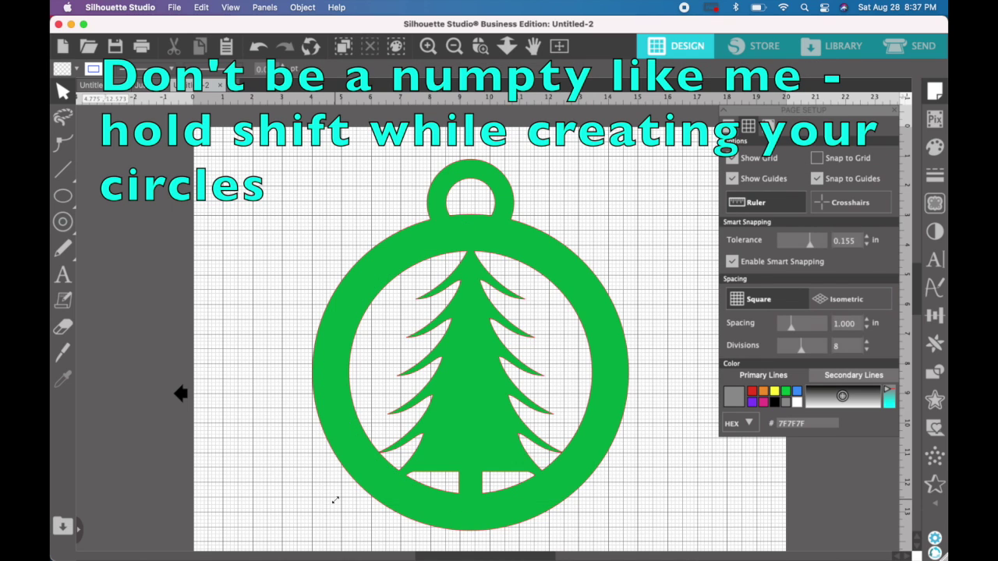
pyautogui.click(63, 198)
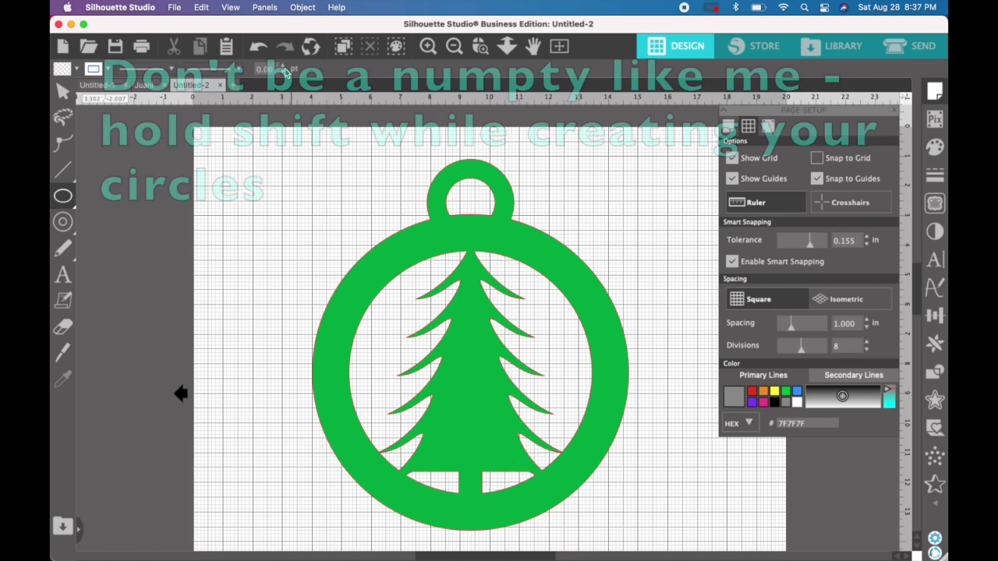
pyautogui.moveTo(348, 251); pyautogui.dragTo(605, 478)
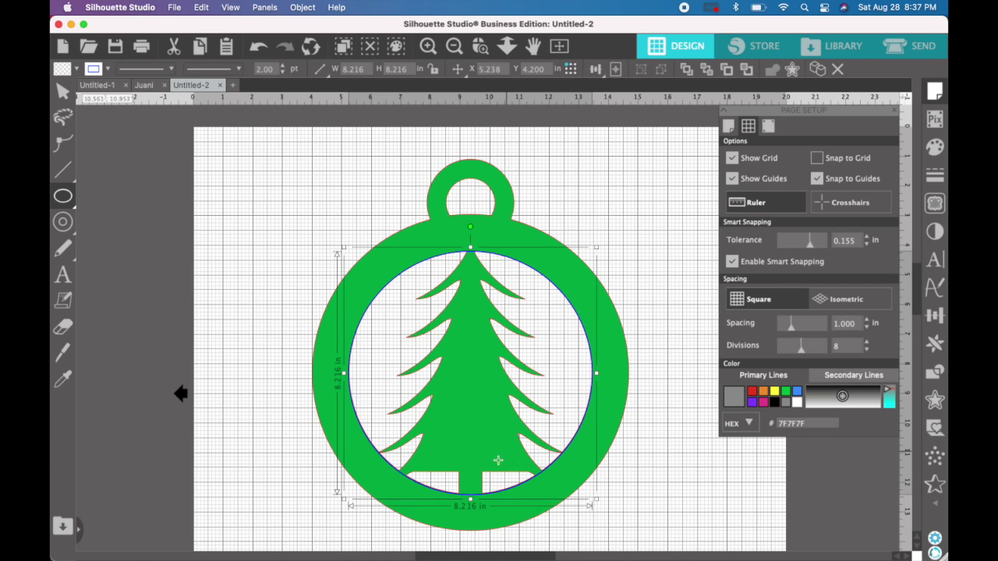
# Step: Zoom in on the ring's upper-left edge to check the fit, then zoom back out
pyautogui.click(480, 48)
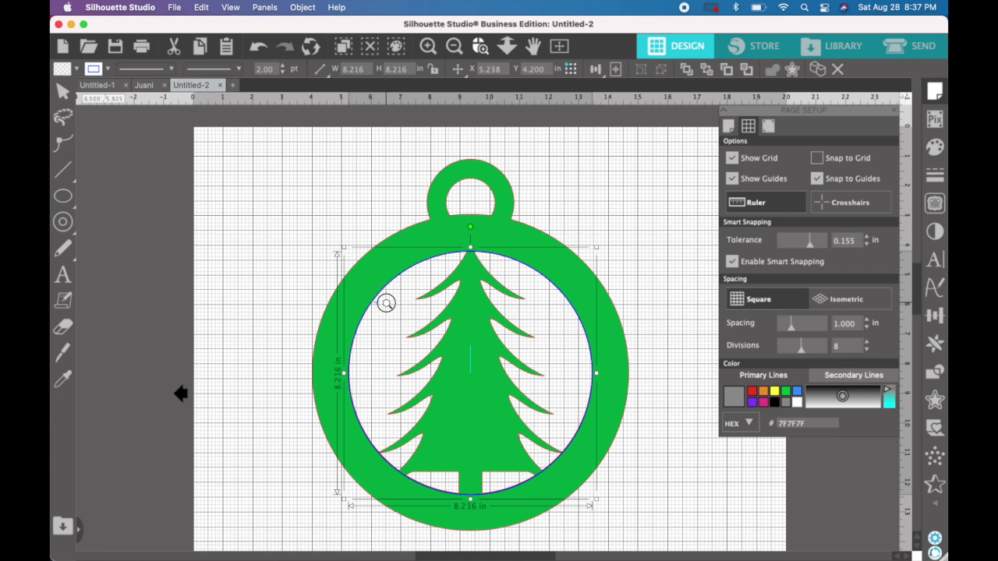
pyautogui.click(386, 303)
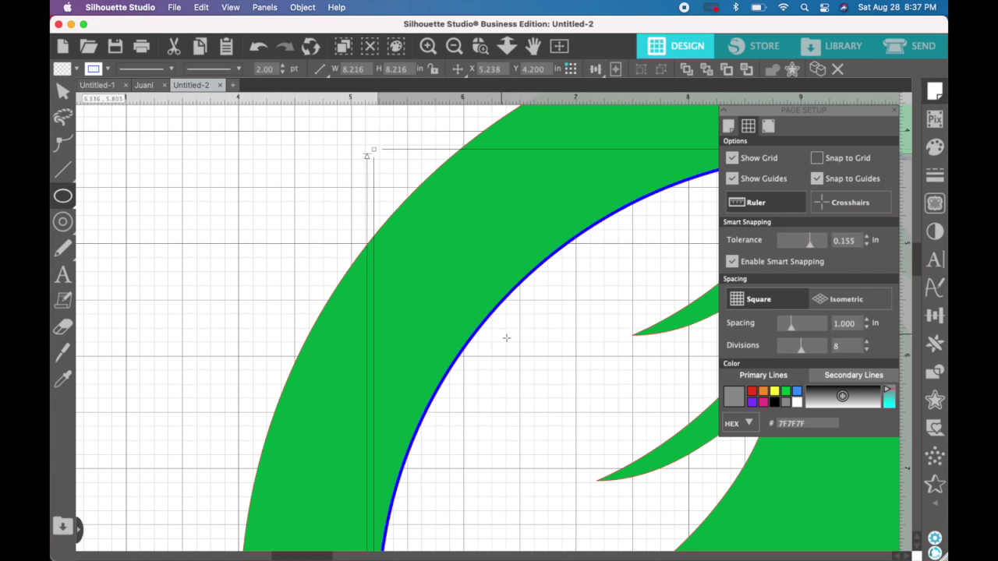
pyautogui.scroll(-10, 507, 337)
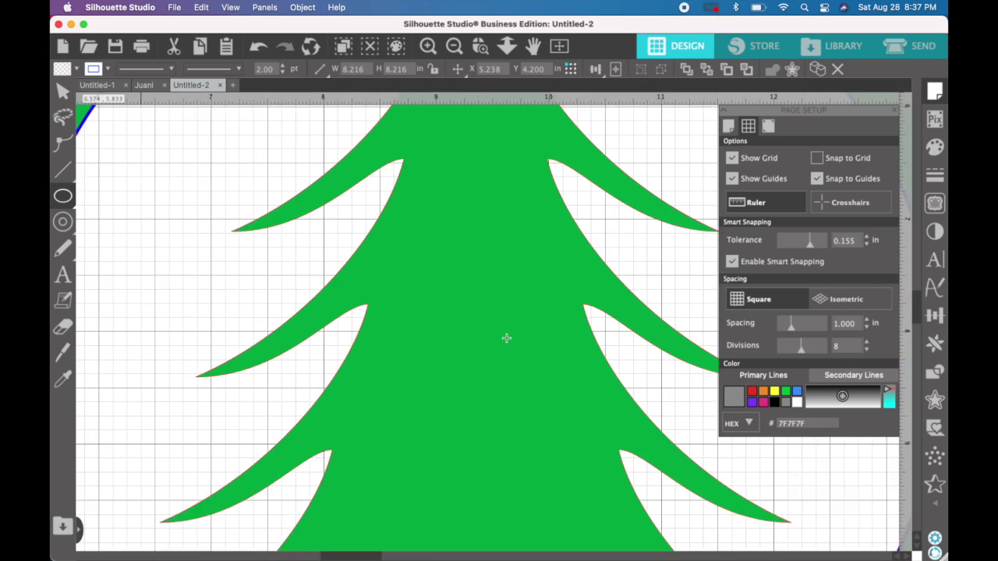
pyautogui.click(454, 45)
pyautogui.click(454, 45)
pyautogui.click(453, 46)
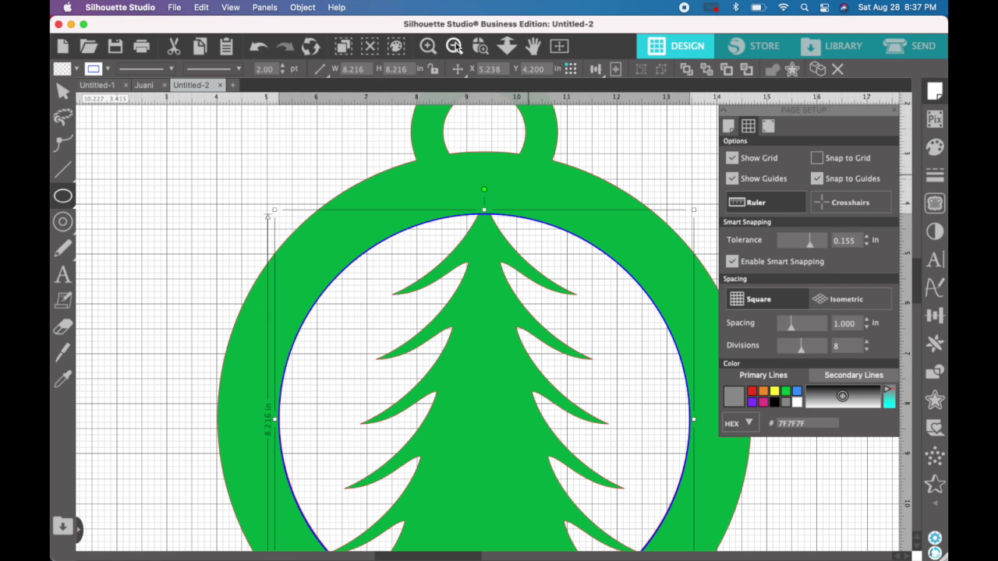
pyautogui.click(454, 46)
# Step: Outline the inner circle in purple and draw a 10.618 in circle around the ring's outer edge
pyautogui.click(107, 70)
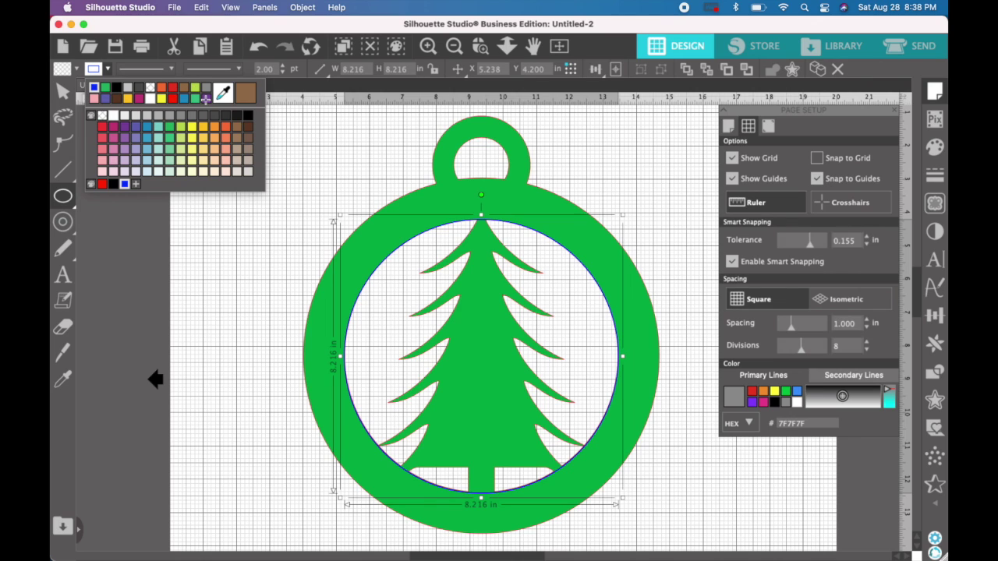
pyautogui.click(125, 127)
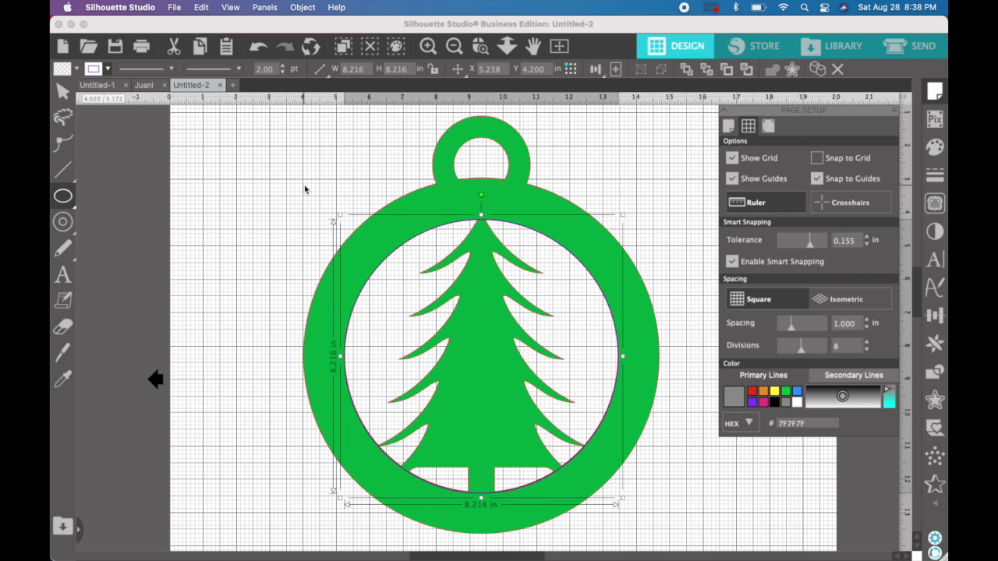
pyautogui.moveTo(303, 185); pyautogui.dragTo(668, 521)
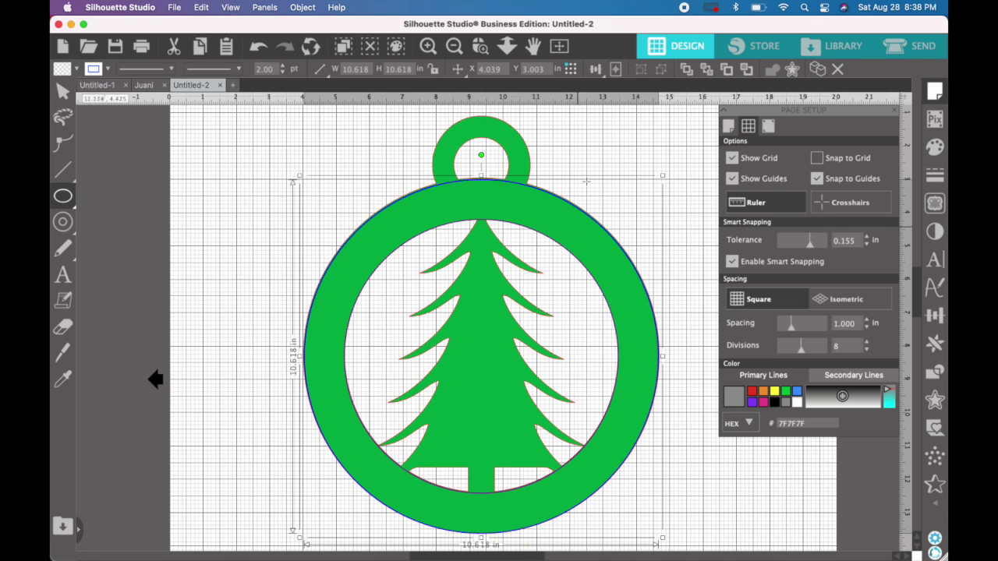
# Step: Select the inner 8.216 in circle, then the whole green ornament
pyautogui.click(61, 91)
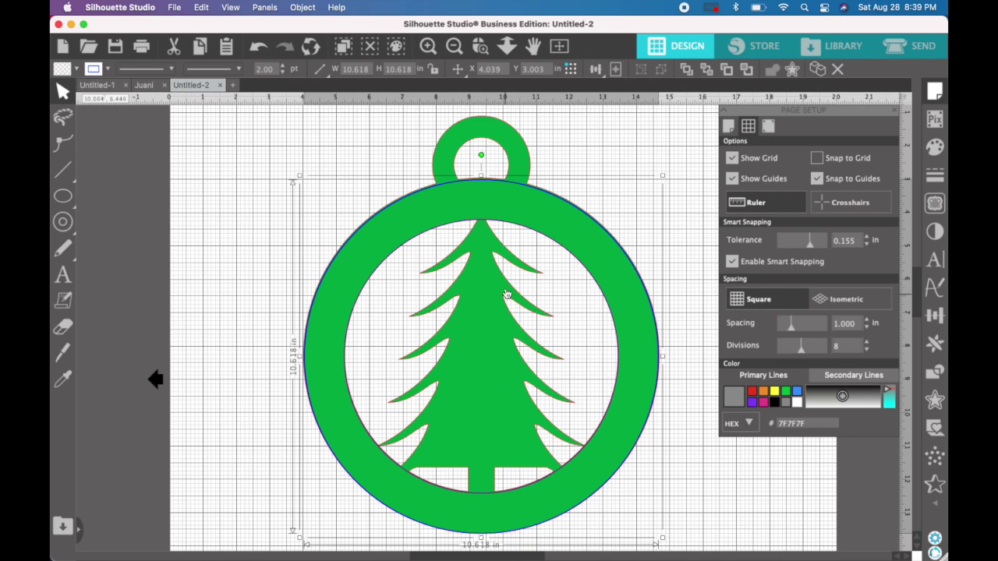
pyautogui.click(381, 267)
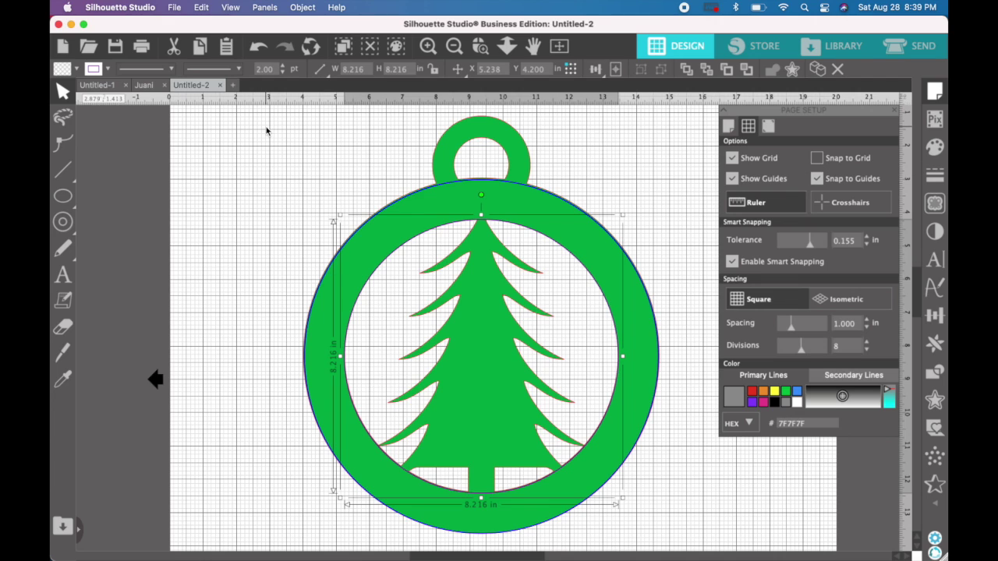
pyautogui.click(331, 267)
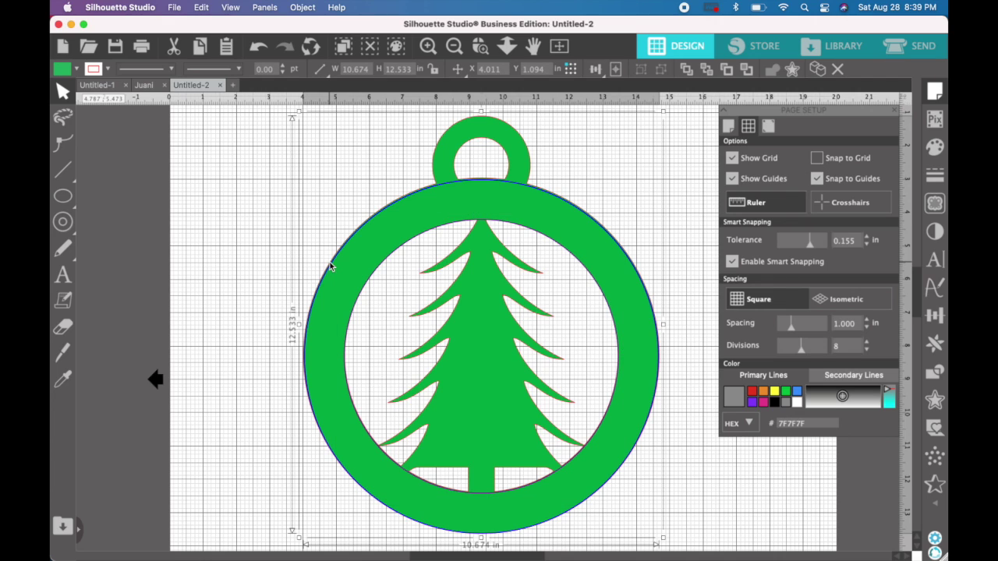
pyautogui.click(468, 182)
pyautogui.click(434, 223)
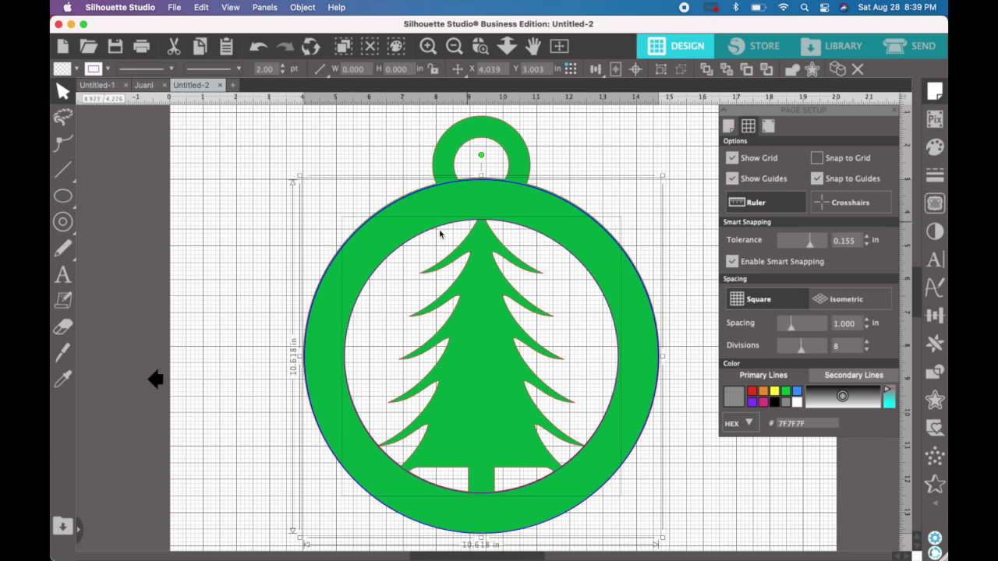
pyautogui.click(668, 70)
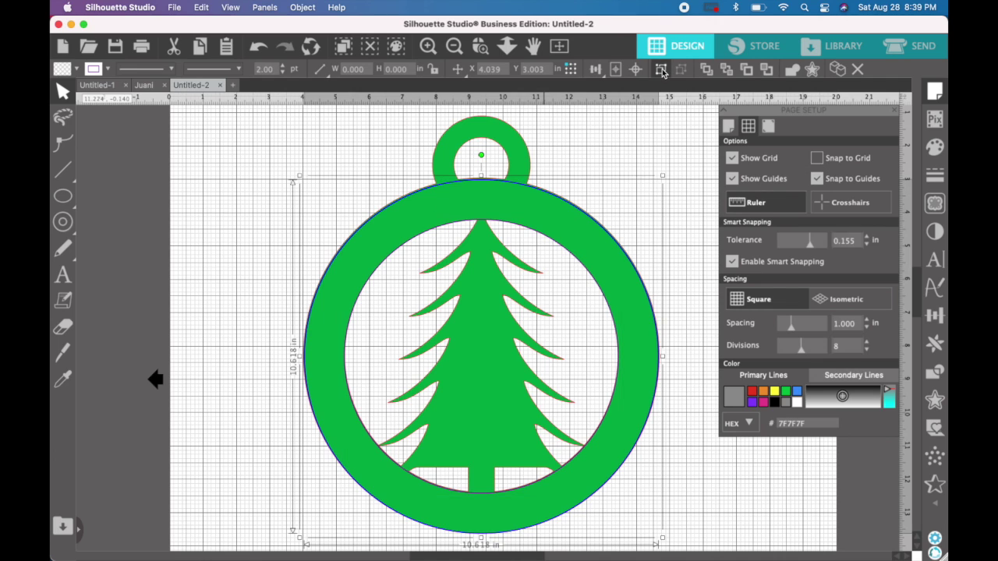
pyautogui.click(515, 159)
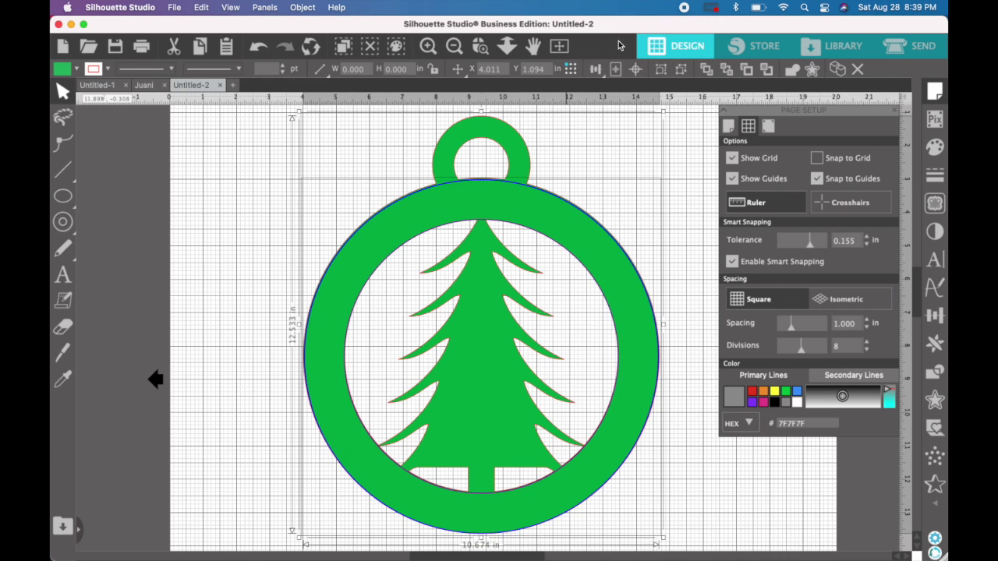
pyautogui.click(636, 70)
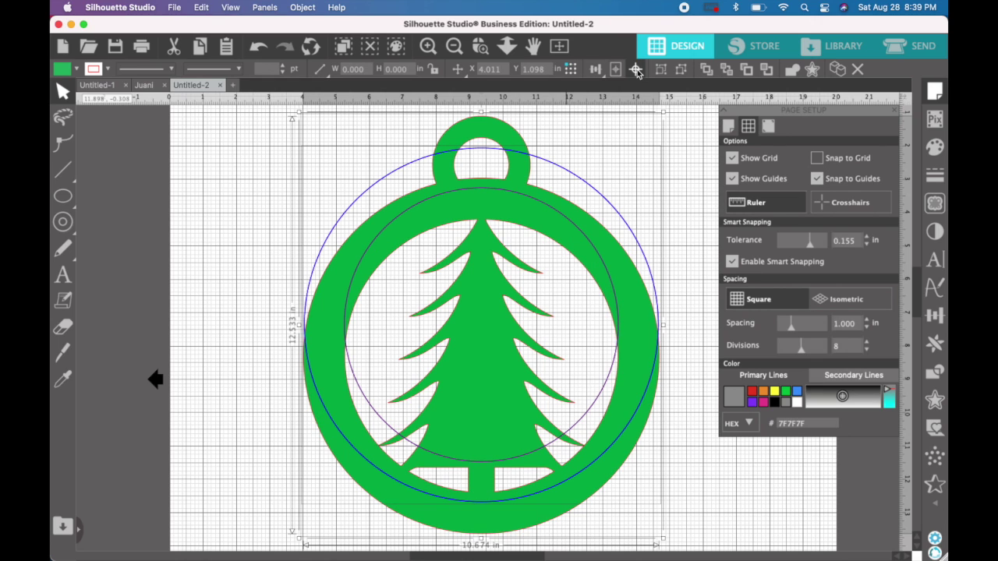
pyautogui.press('super+z')
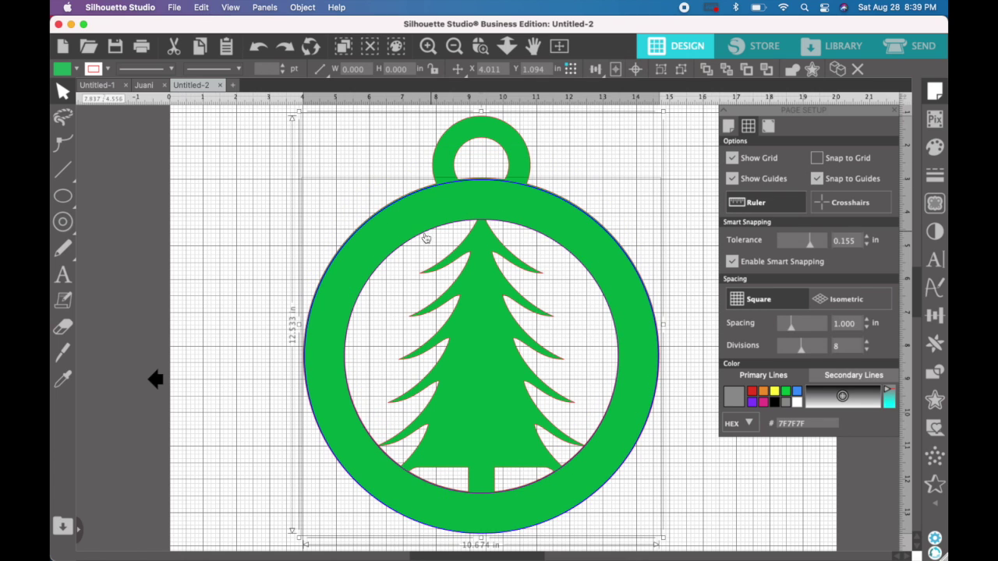
pyautogui.click(224, 265)
pyautogui.hscroll(-3, 230, 266)
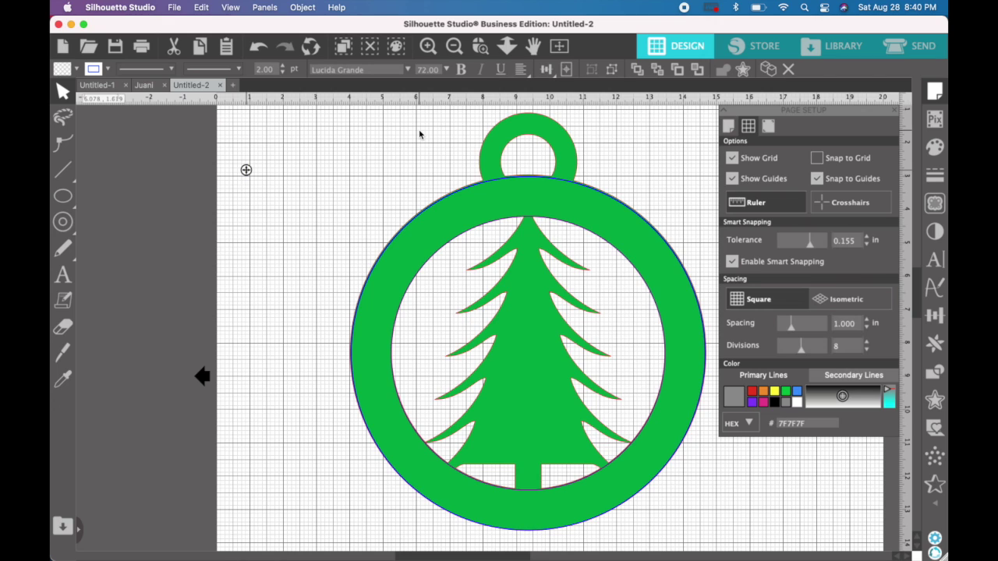
# Step: Enter the text 'any words' on the mat left of the ornament
pyautogui.write('any words')
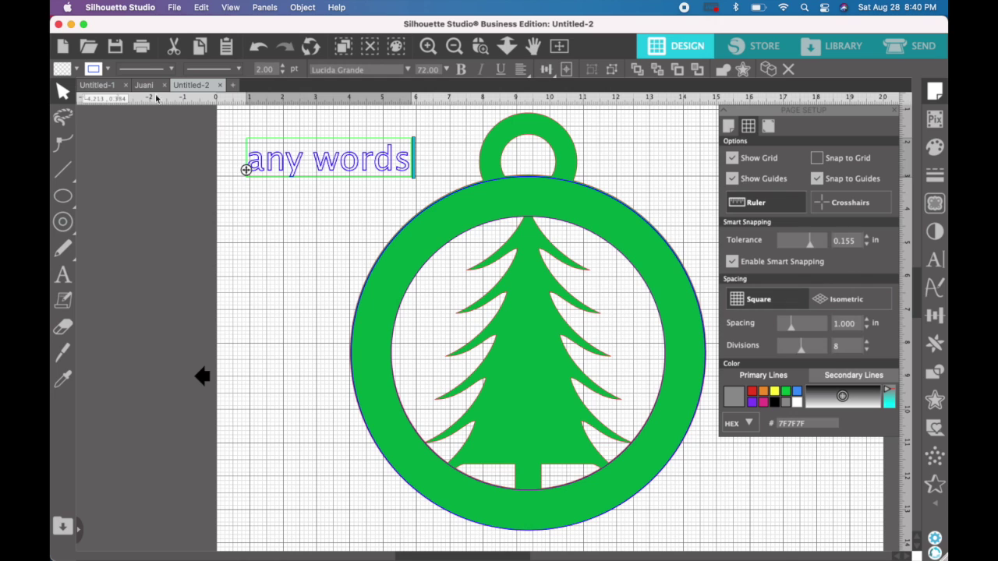
pyautogui.click(246, 170)
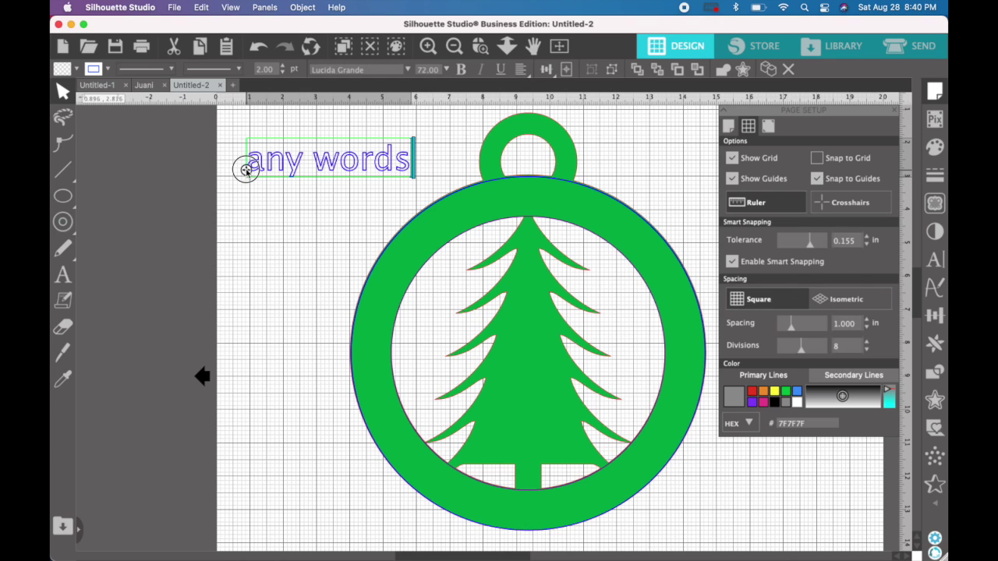
# Step: Move the inner circle off the ornament to the left of the page
pyautogui.click(126, 178)
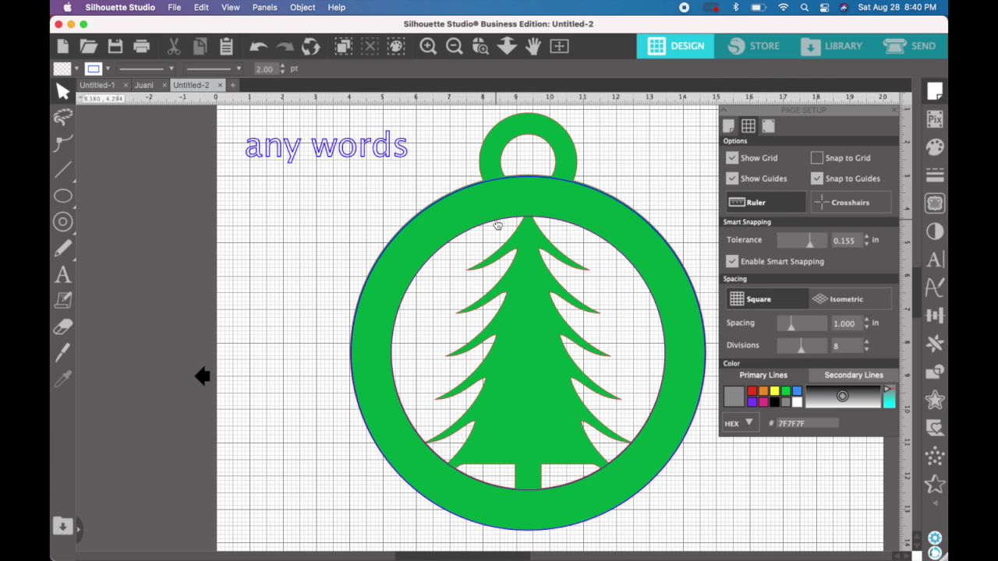
pyautogui.moveTo(497, 225); pyautogui.dragTo(167, 197)
pyautogui.click(166, 197)
pyautogui.hscroll(-3, 167, 197)
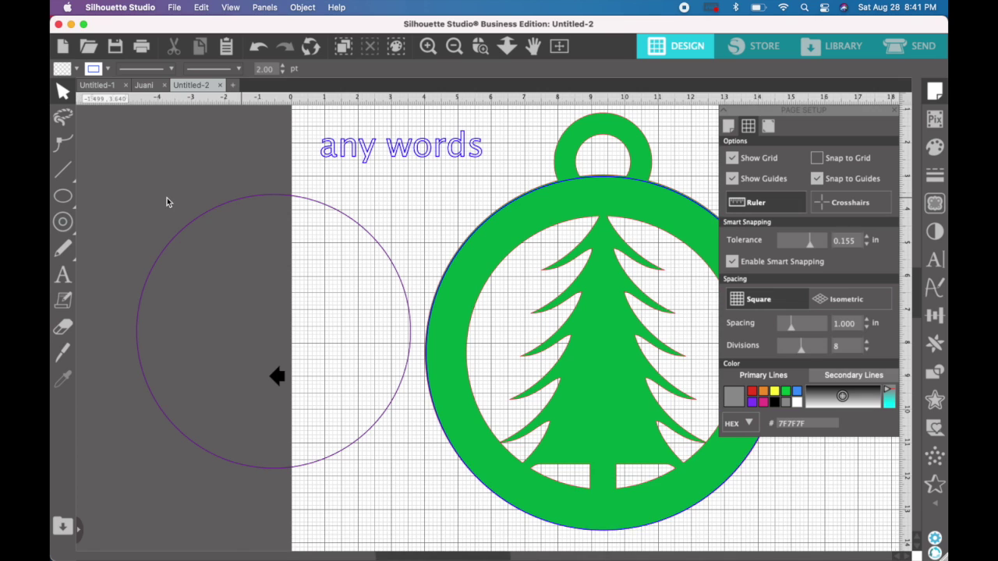
# Step: Attach 'any words' to the circle's path, then detach it back to straight text
pyautogui.click(326, 148)
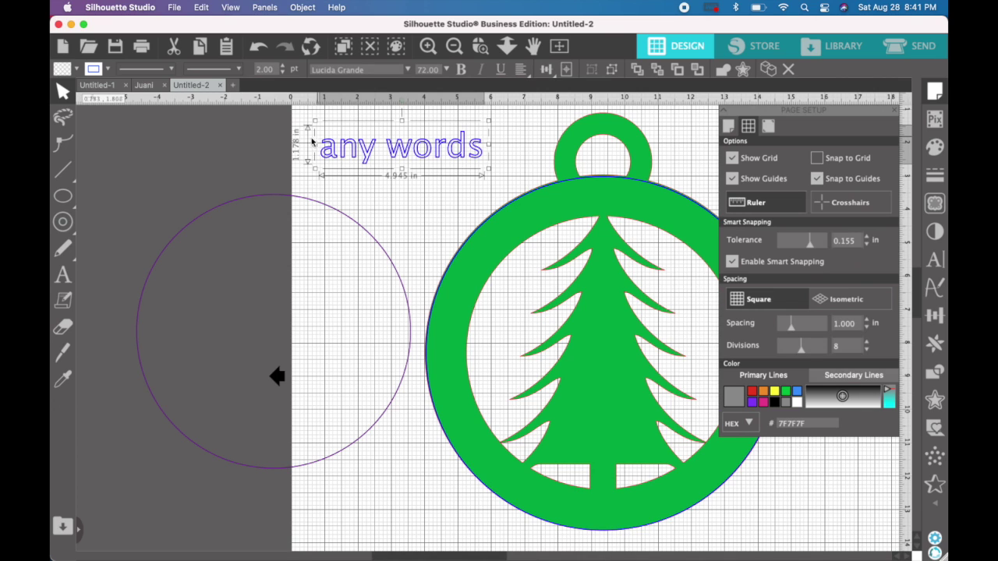
pyautogui.doubleClick(340, 148)
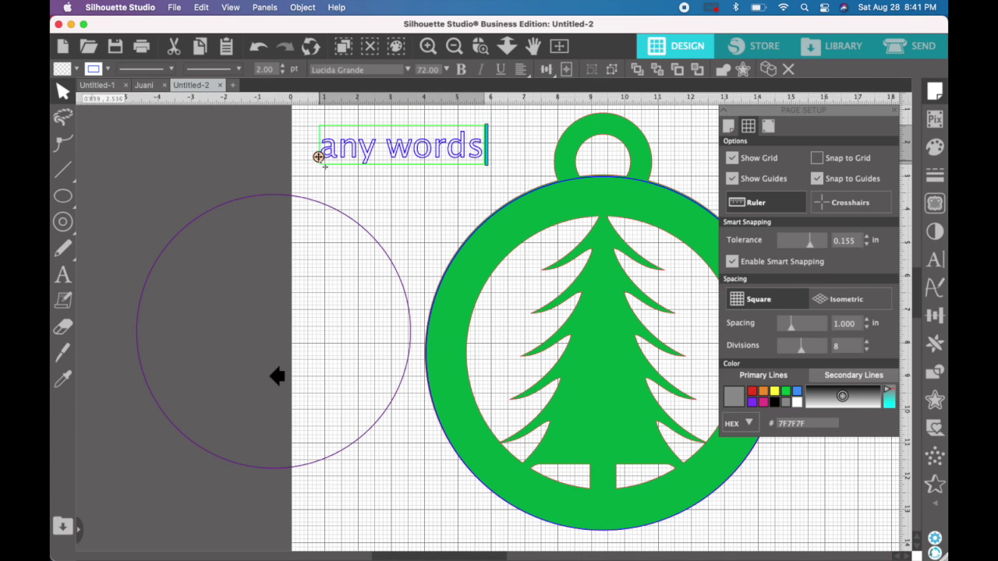
pyautogui.moveTo(318, 157)
pyautogui.mouseDown()
pyautogui.moveTo(289, 158)
pyautogui.moveTo(216, 212)
pyautogui.moveTo(309, 198)
pyautogui.moveTo(338, 156)
pyautogui.moveTo(261, 208)
pyautogui.mouseUp()
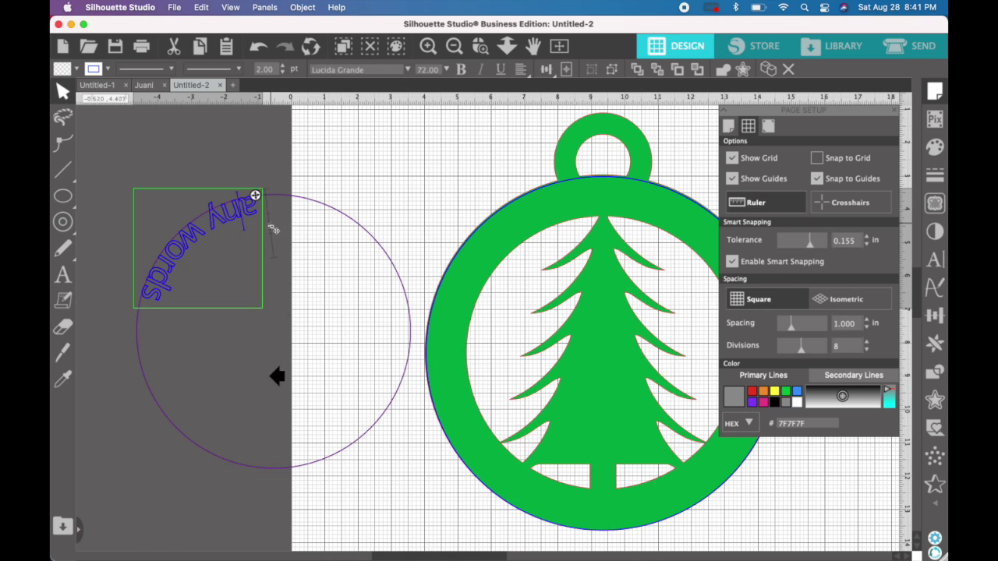
pyautogui.moveTo(273, 228); pyautogui.dragTo(274, 233)
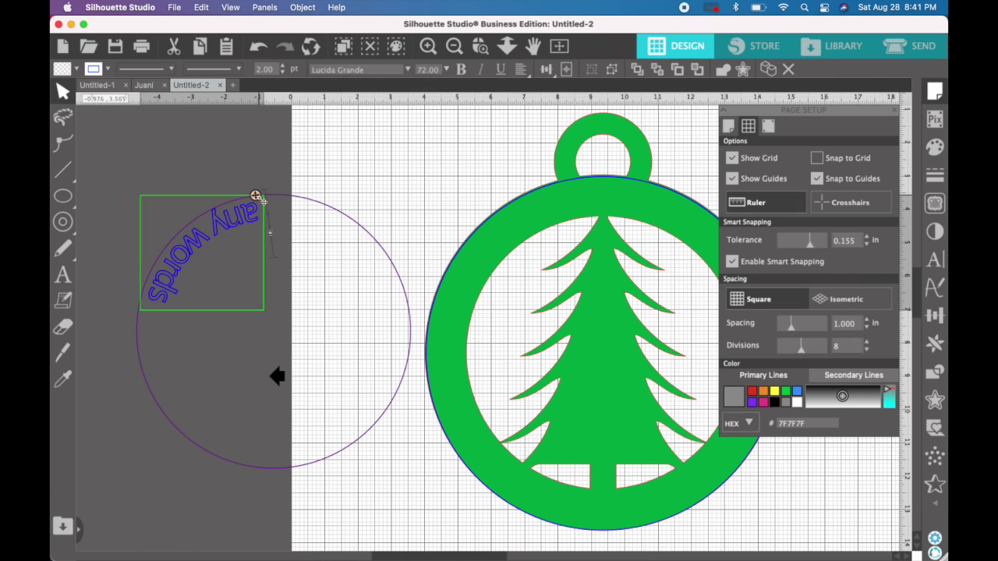
pyautogui.moveTo(256, 195); pyautogui.dragTo(274, 127)
# Step: Reattach the text to the circle path, then delete the 'any words' text
pyautogui.click(285, 135)
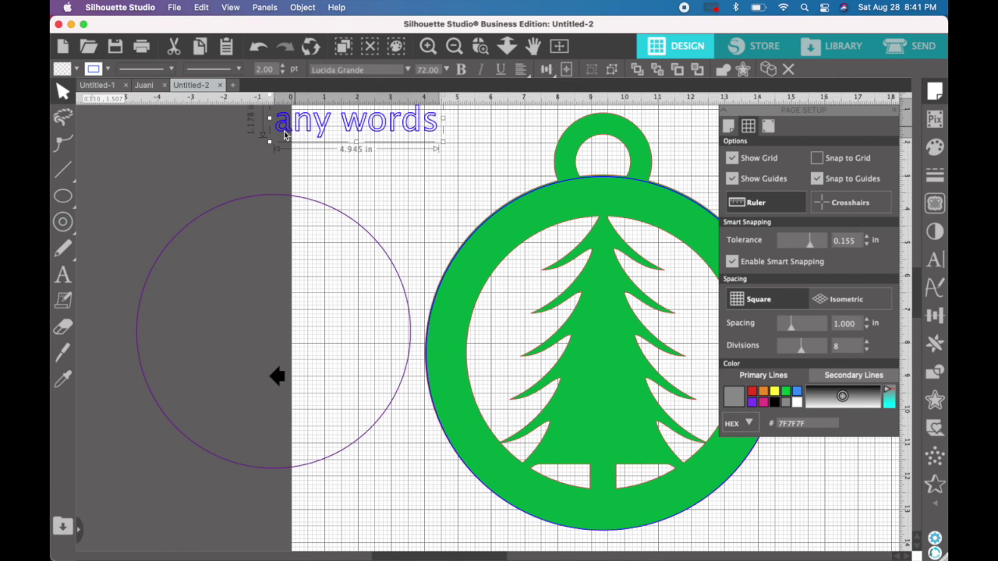
pyautogui.doubleClick(276, 130)
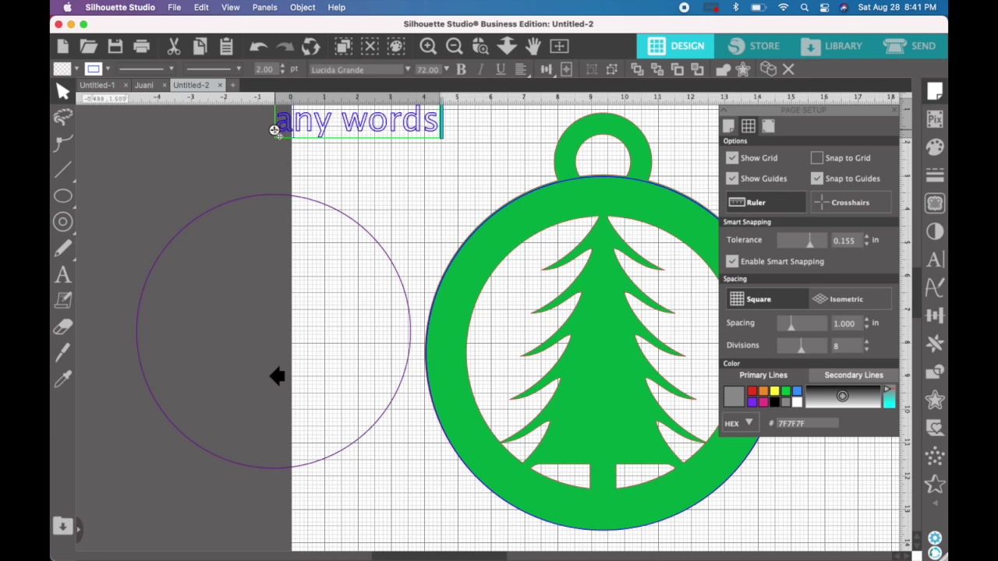
pyautogui.moveTo(275, 130); pyautogui.dragTo(313, 139)
pyautogui.click(372, 172)
pyautogui.click(366, 134)
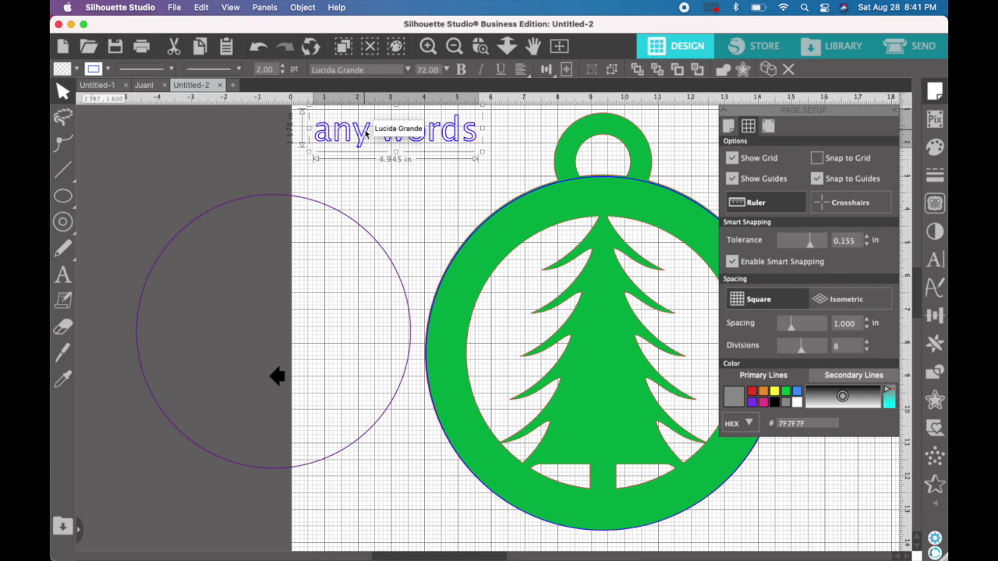
pyautogui.press('Delete')
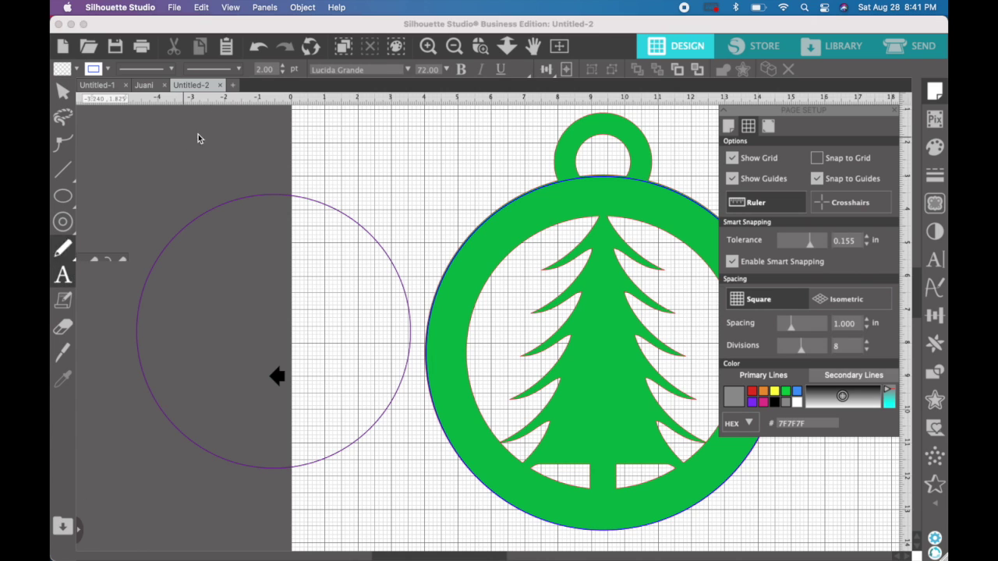
# Step: Create a new 'any words' text block above the circle, fixing the typo
pyautogui.click(214, 154)
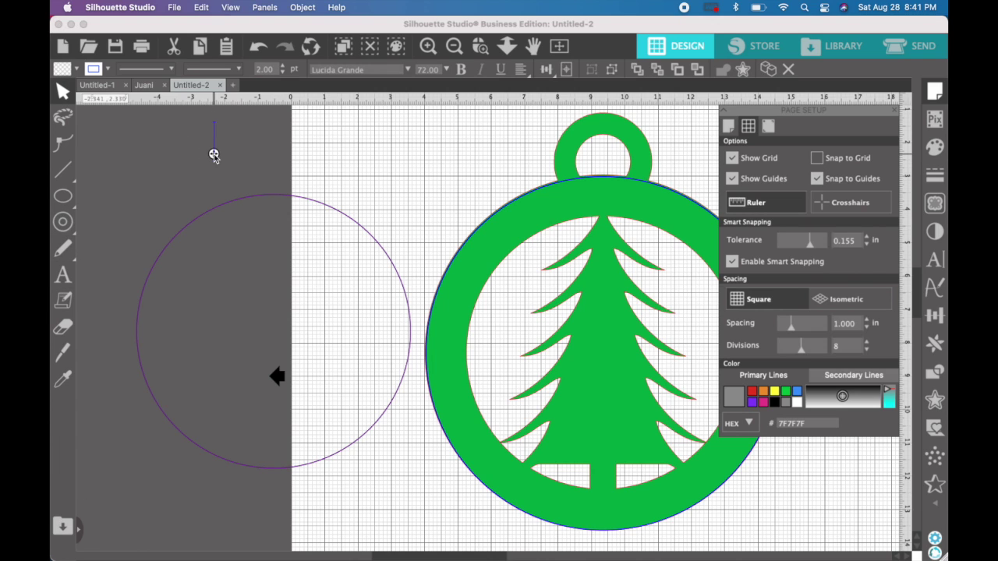
pyautogui.write('any worfds')
pyautogui.press('BackSpace')
pyautogui.press('BackSpace')
pyautogui.press('BackSpace')
pyautogui.write('ds')
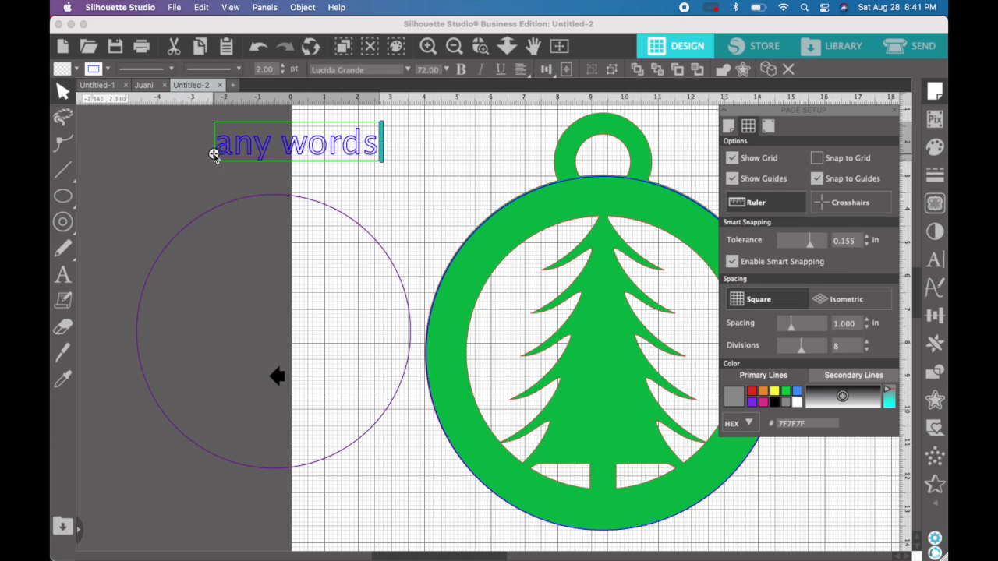
pyautogui.click(202, 173)
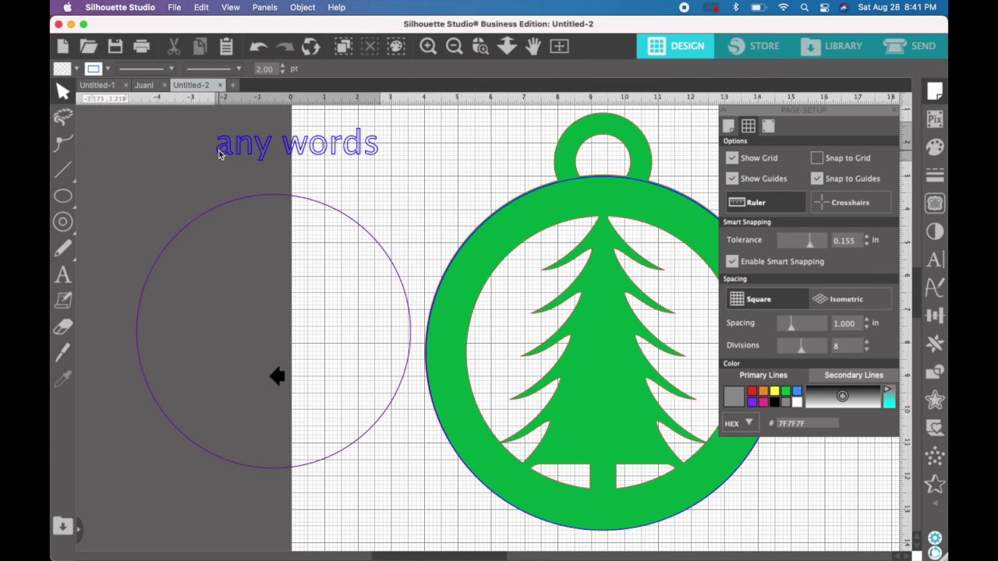
# Step: Curve the text along the top of the purple circle and slide it into place
pyautogui.doubleClick(218, 154)
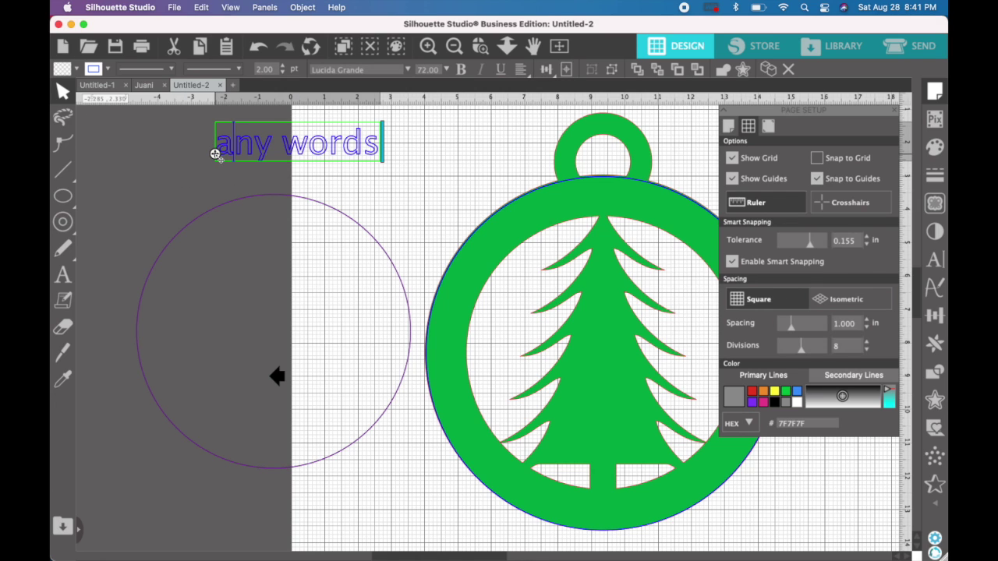
pyautogui.moveTo(216, 152); pyautogui.dragTo(219, 211)
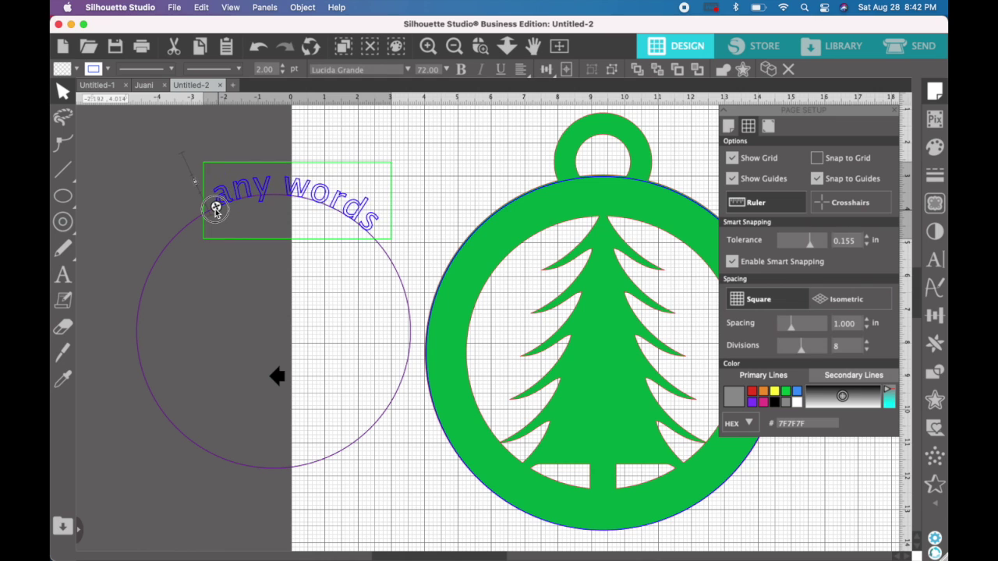
pyautogui.moveTo(218, 209); pyautogui.dragTo(197, 214)
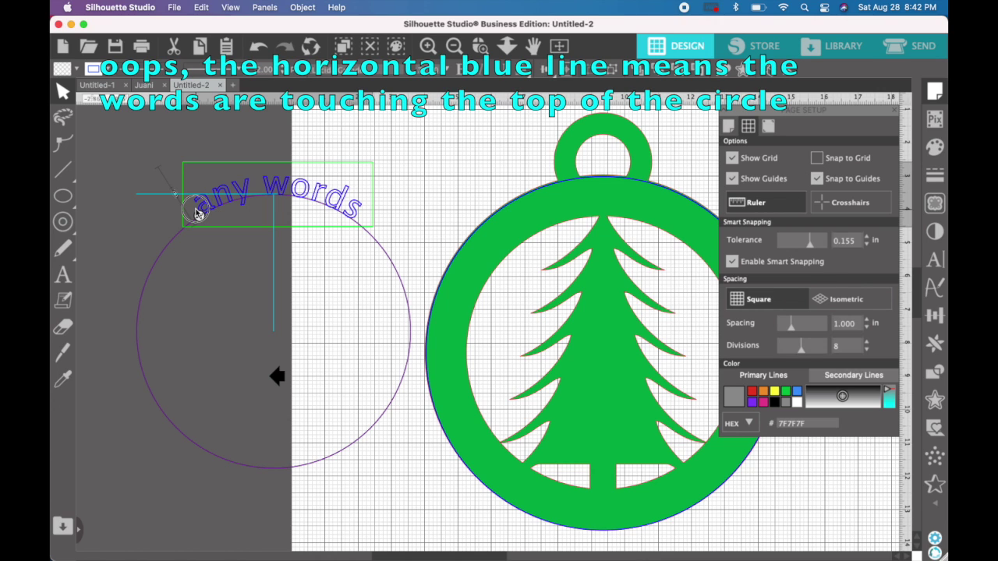
pyautogui.moveTo(197, 214); pyautogui.dragTo(200, 213)
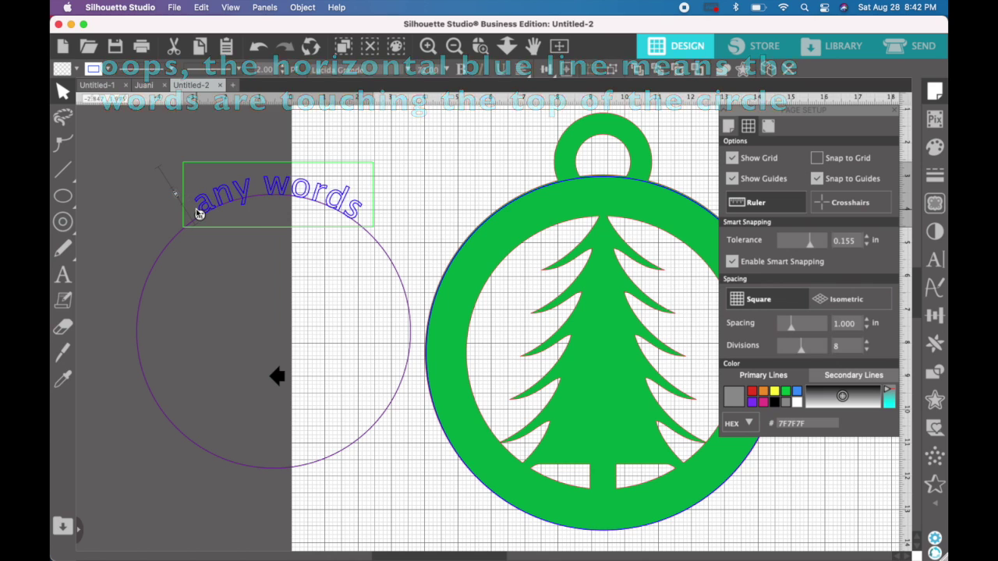
# Step: Move the curved text's starting point along the top of the purple circle
pyautogui.click(303, 7)
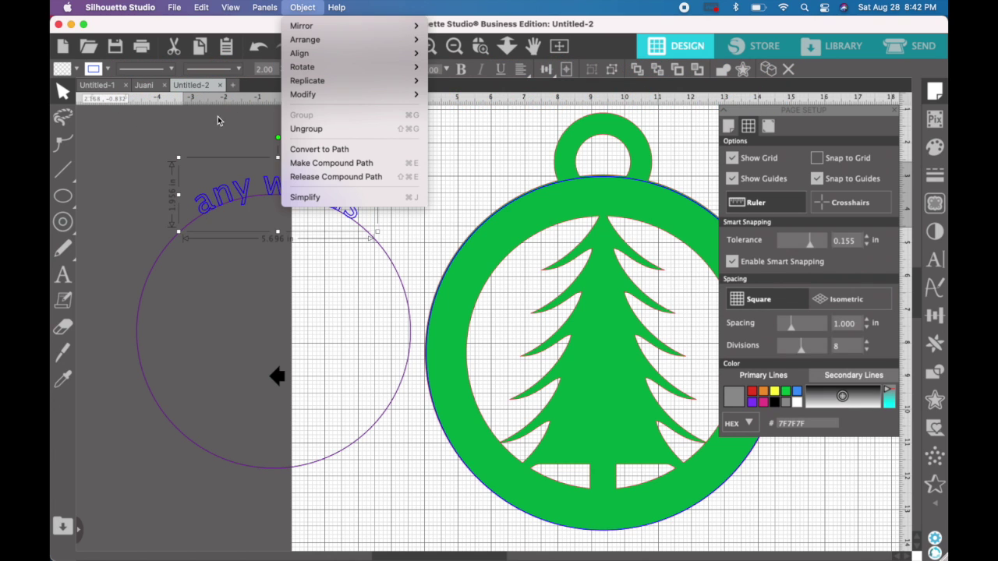
pyautogui.click(216, 127)
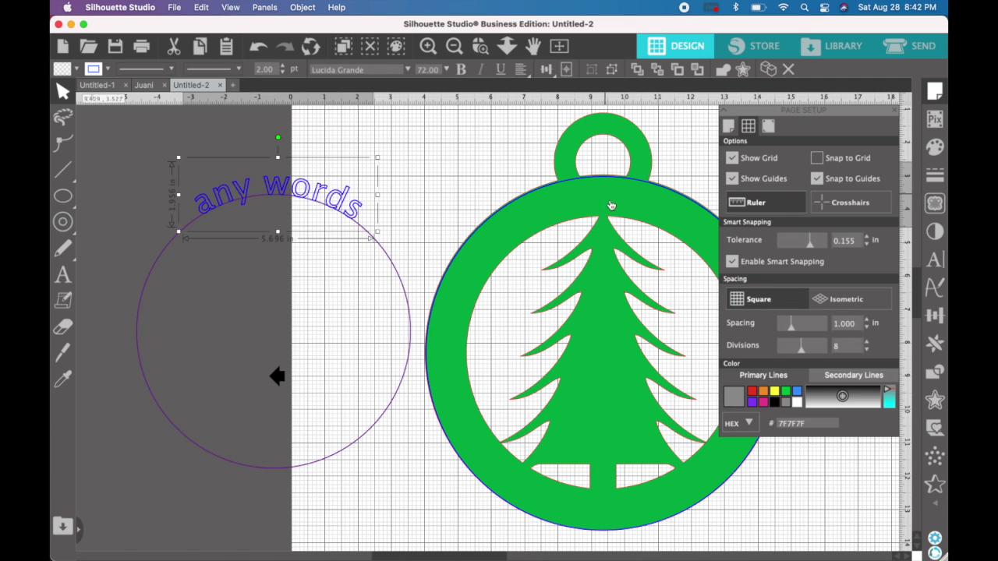
pyautogui.doubleClick(243, 195)
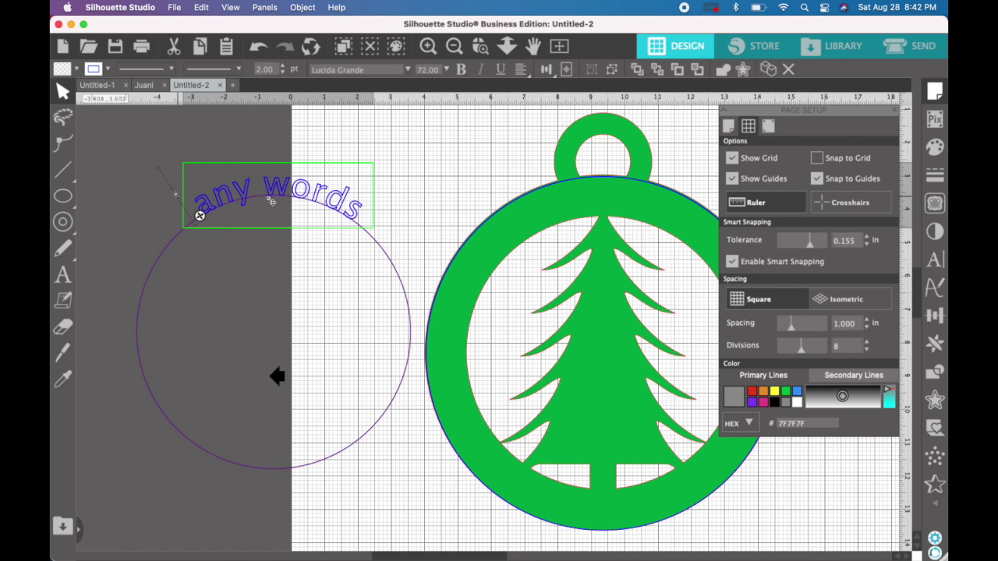
pyautogui.moveTo(179, 198); pyautogui.dragTo(171, 191)
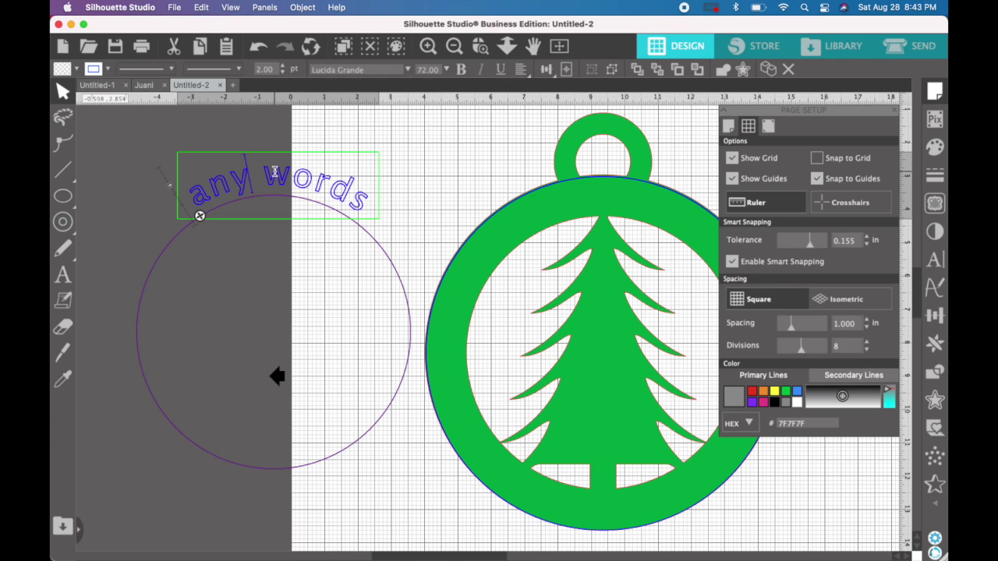
# Step: Set all the curved text to 48 pt and slide it right toward the circle's top centre
pyautogui.press('super+a')
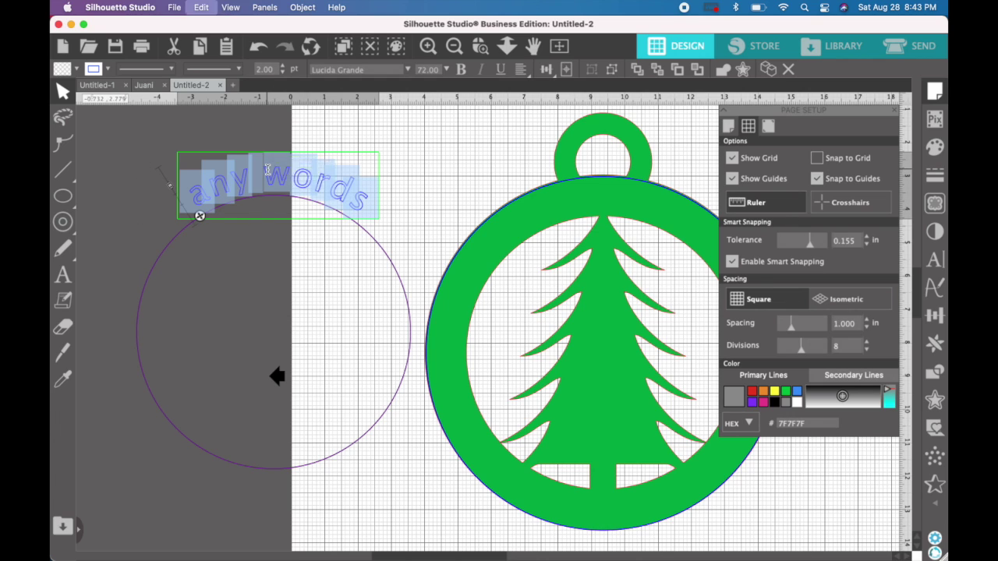
pyautogui.click(448, 69)
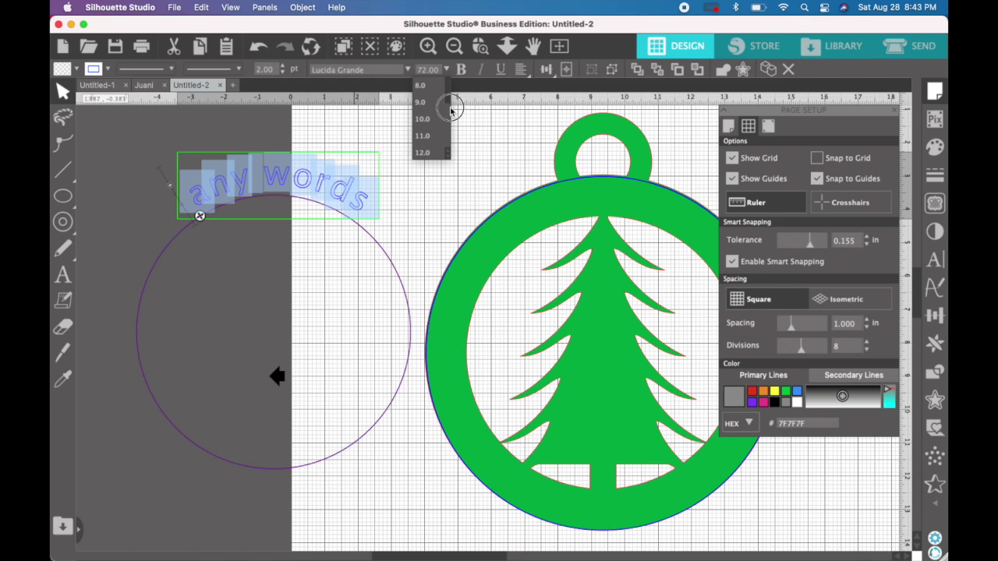
pyautogui.scroll(-5, 448, 133)
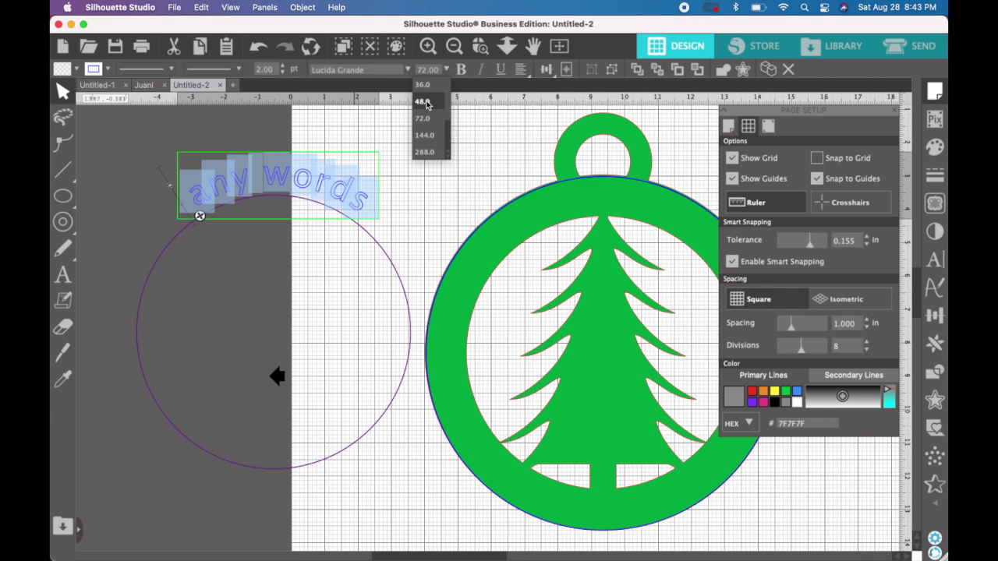
pyautogui.click(424, 102)
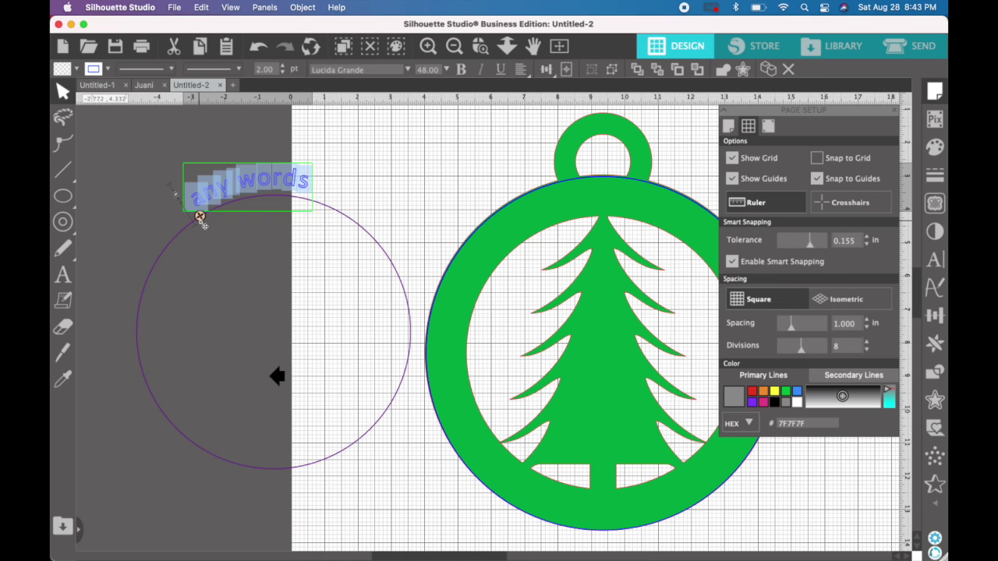
pyautogui.moveTo(200, 218); pyautogui.dragTo(223, 205)
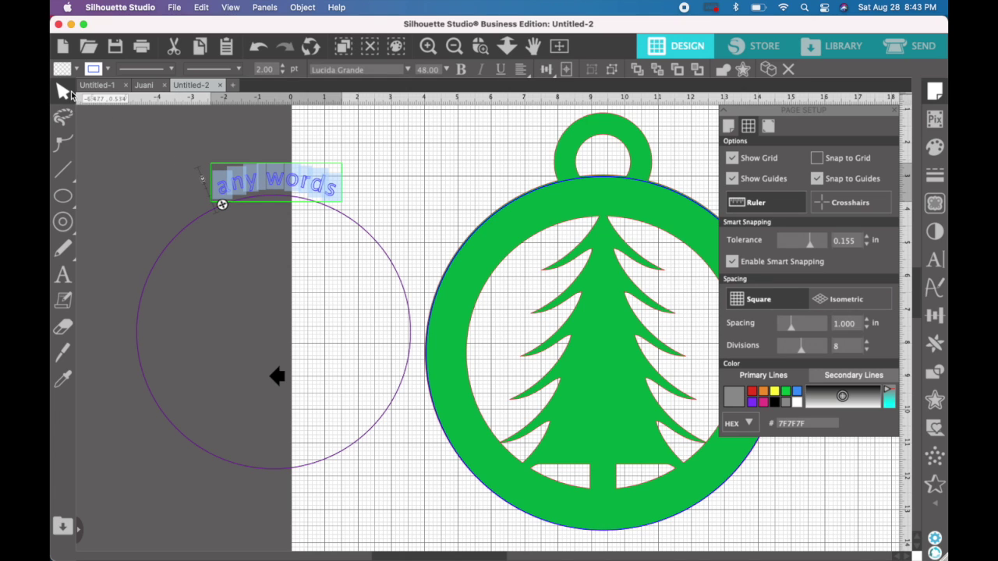
# Step: Convert the curved text to a path and group it with its circle
pyautogui.click(303, 6)
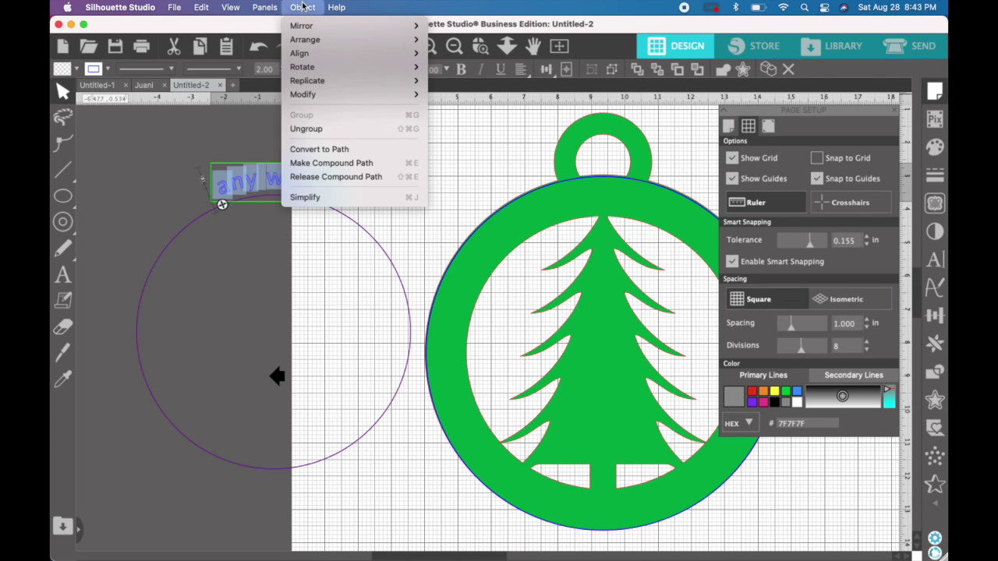
pyautogui.click(312, 150)
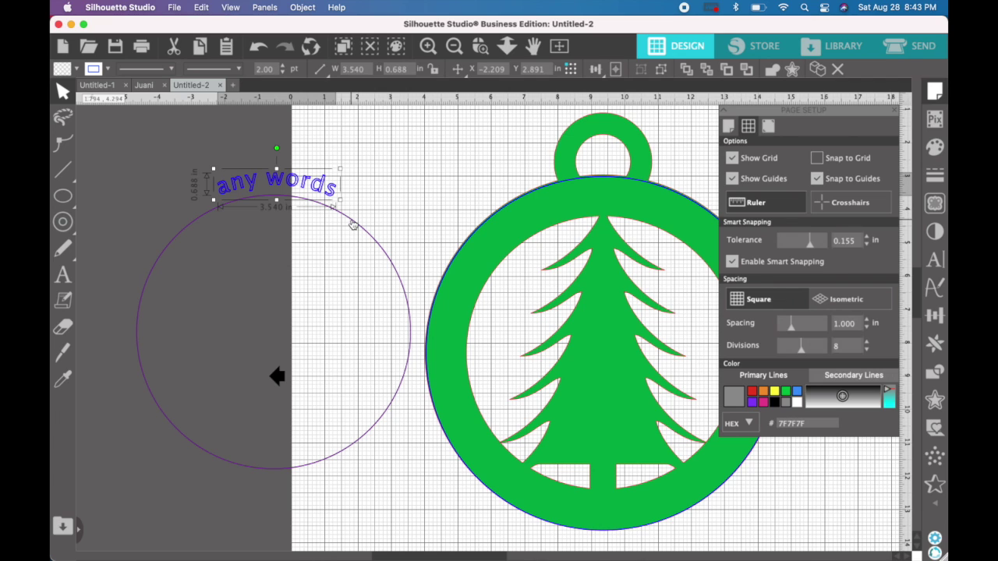
pyautogui.keyDown('shift'); pyautogui.click(353, 224); pyautogui.keyUp('shift')
pyautogui.moveTo(315, 191); pyautogui.dragTo(262, 193)
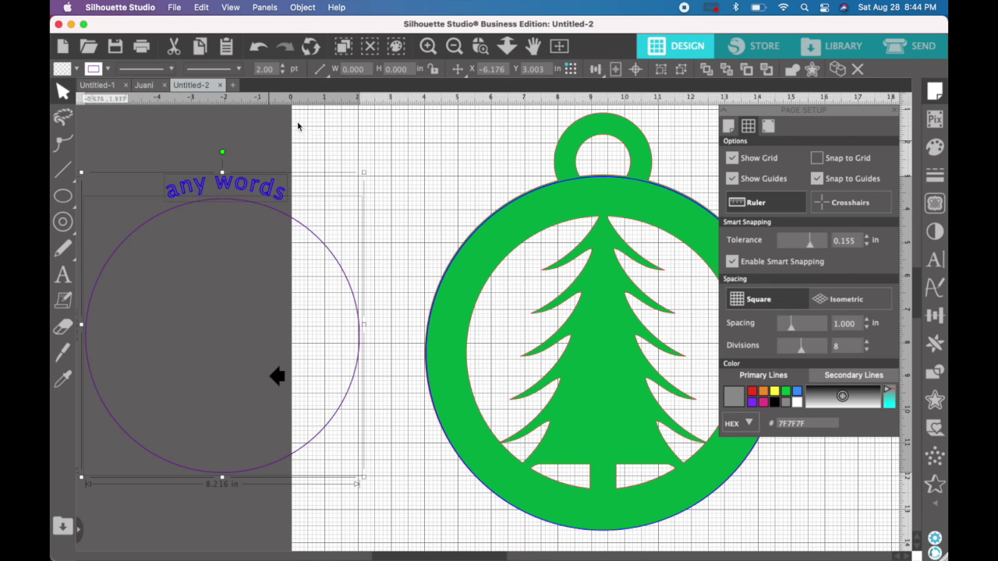
pyautogui.click(665, 70)
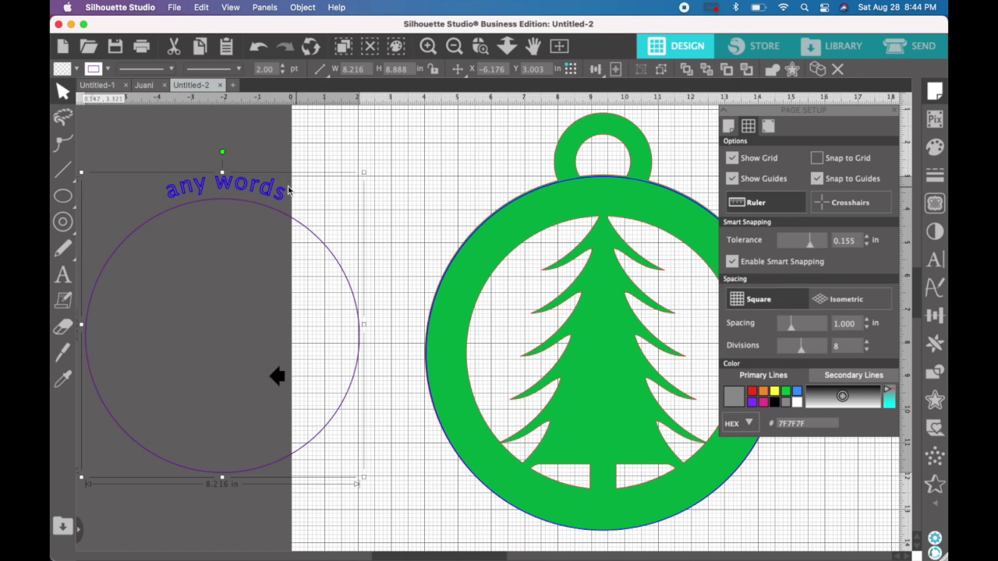
# Step: Place the group onto the top of the ornament ring and add the ring to the selection
pyautogui.moveTo(262, 207); pyautogui.dragTo(639, 224)
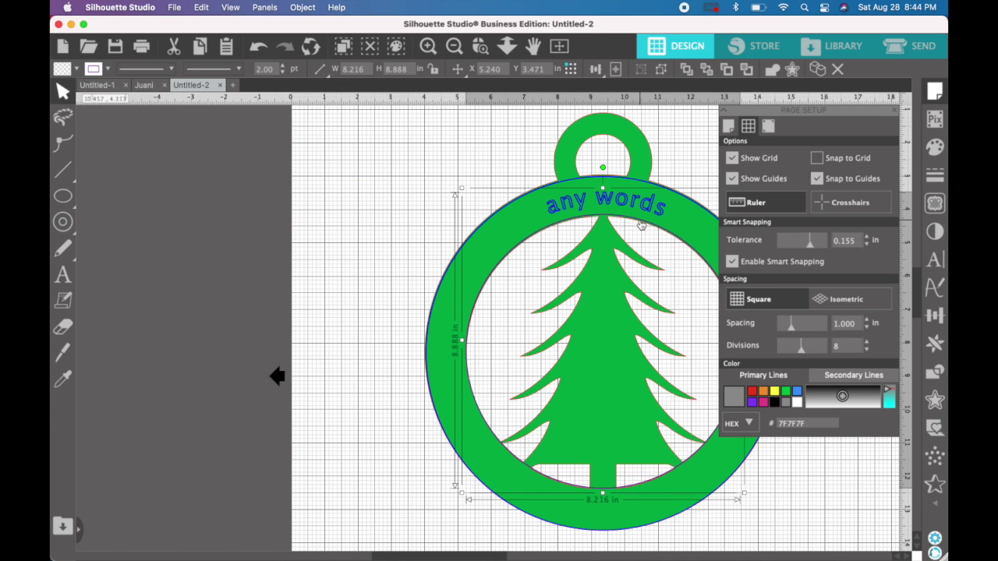
pyautogui.hscroll(4, 640, 226)
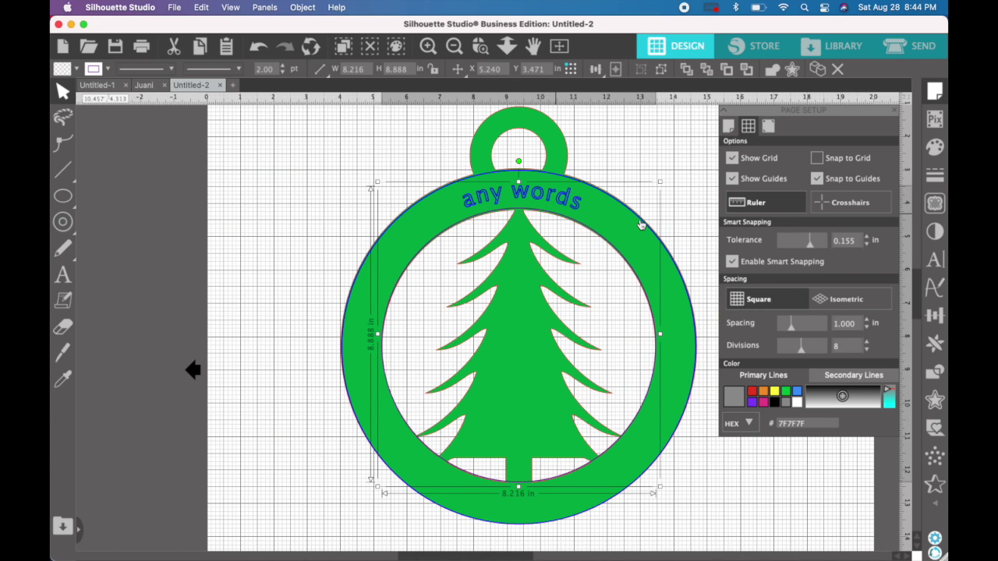
pyautogui.keyDown('shift'); pyautogui.click(637, 213); pyautogui.keyUp('shift')
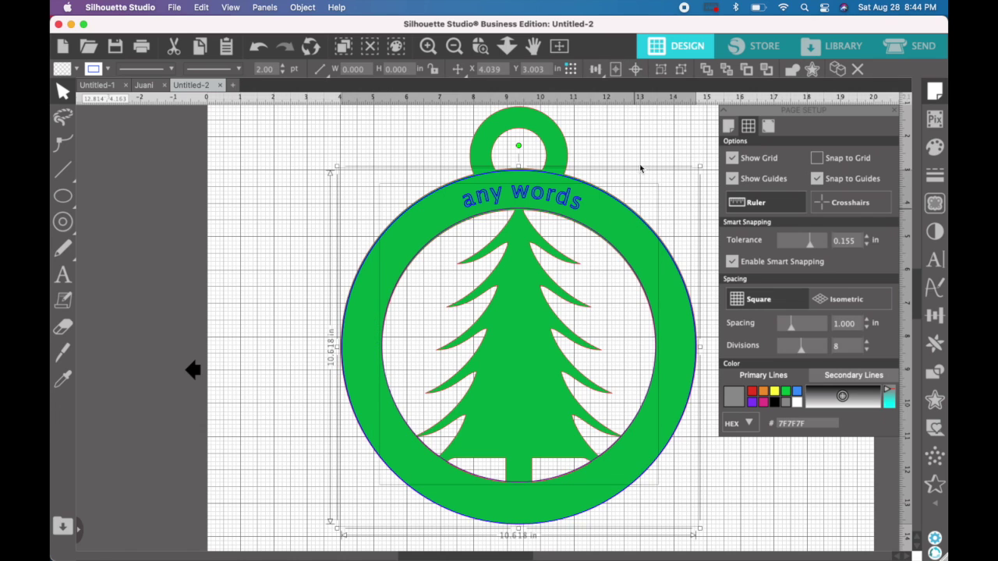
# Step: Align the text group and ornament horizontally centred, then deselect
pyautogui.click(605, 70)
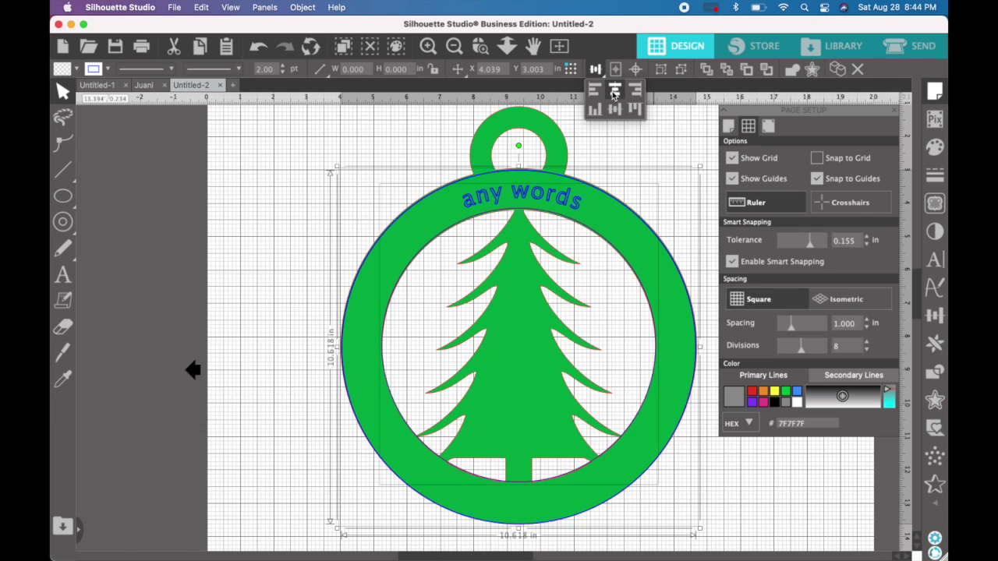
pyautogui.click(615, 92)
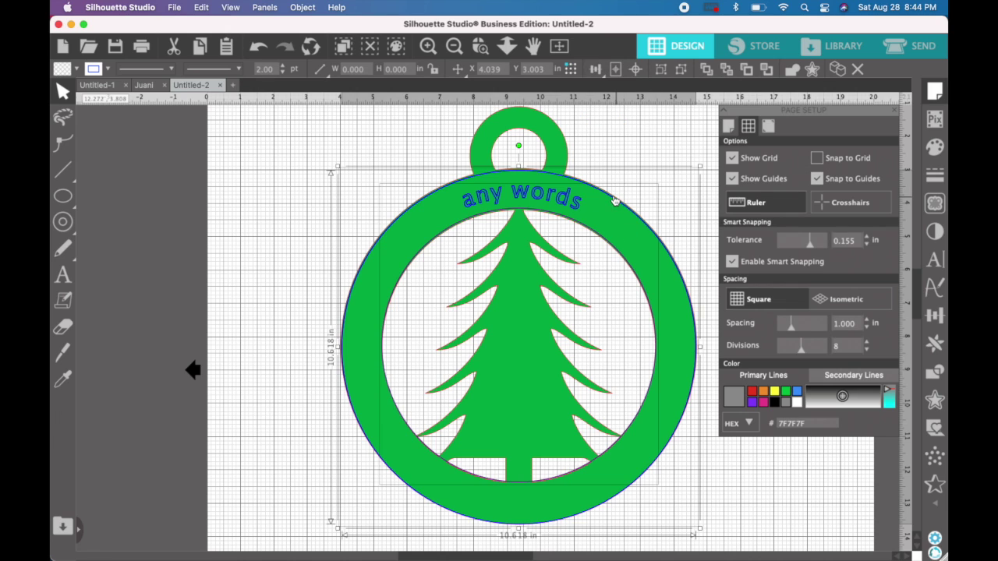
pyautogui.click(635, 152)
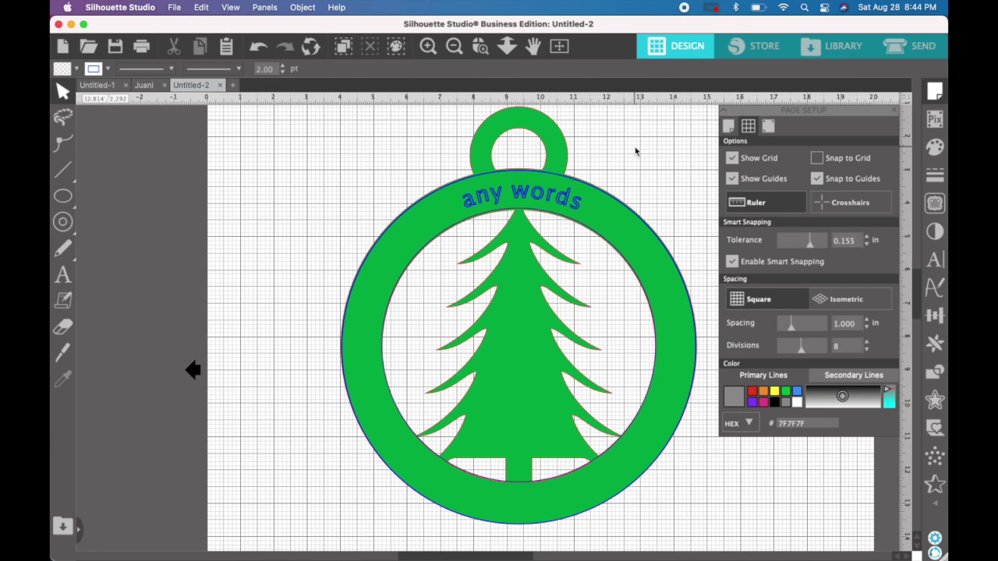
# Step: Select the placeholder circle outline on the ring and delete it
pyautogui.click(575, 225)
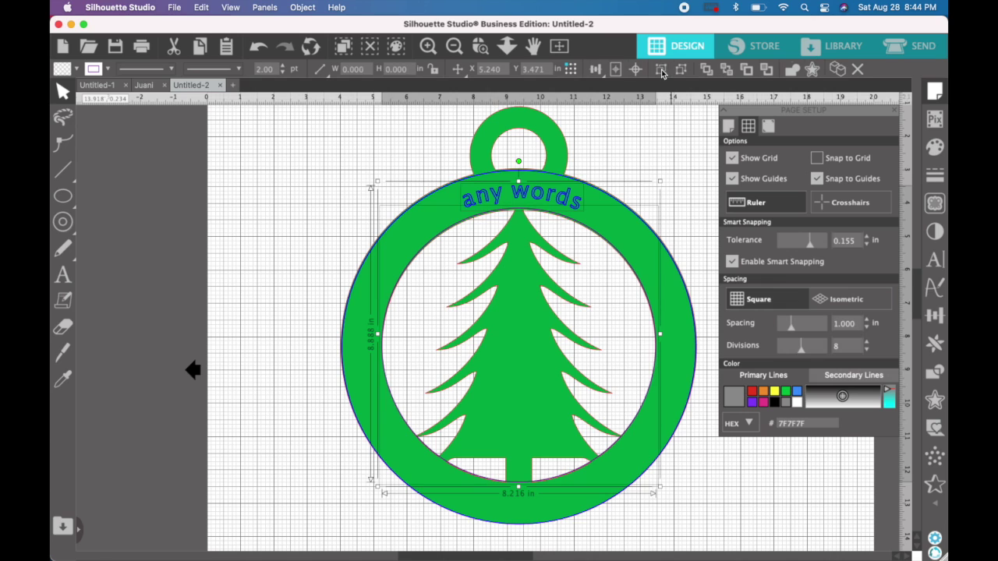
pyautogui.click(598, 152)
pyautogui.click(589, 230)
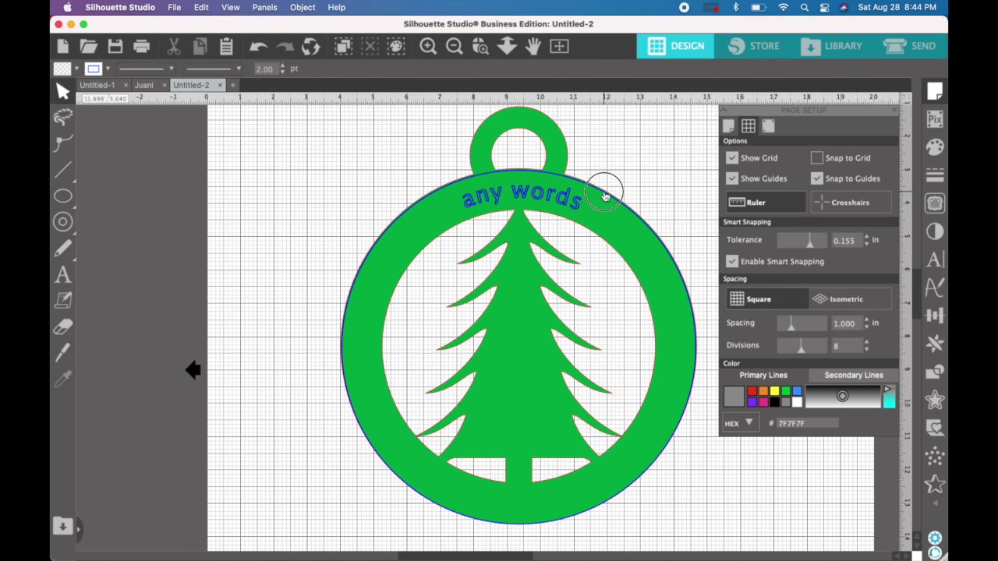
pyautogui.click(605, 197)
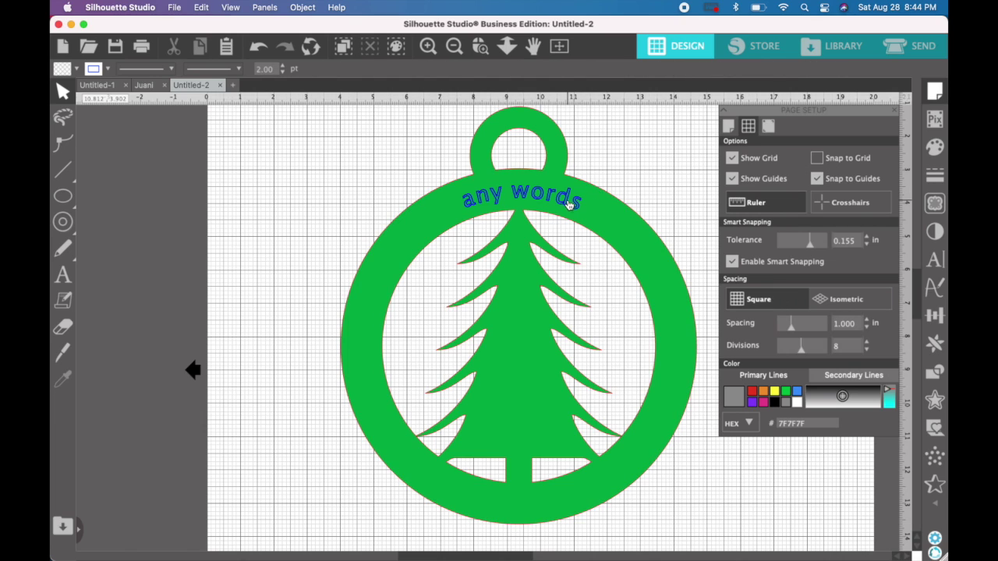